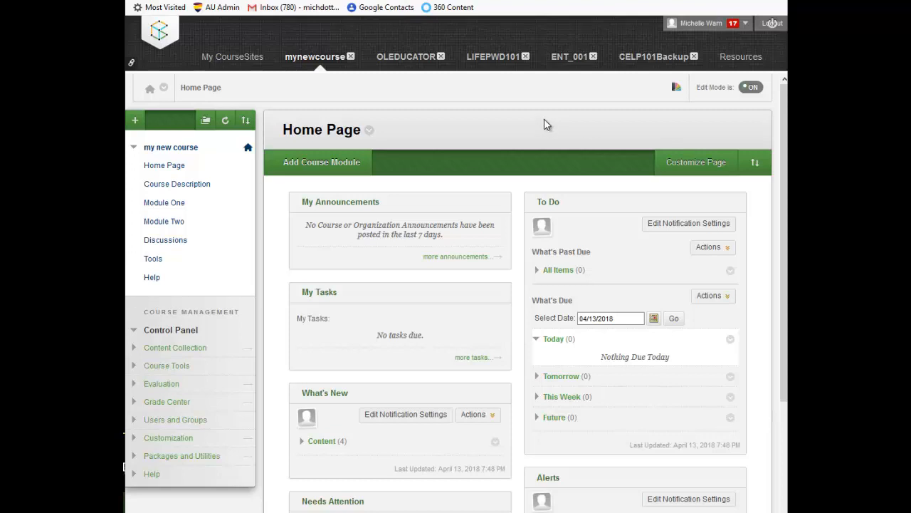
- Open Module Two and review its introduction, objectives, formative assessment, summative assessment and rubric
click(173, 222)
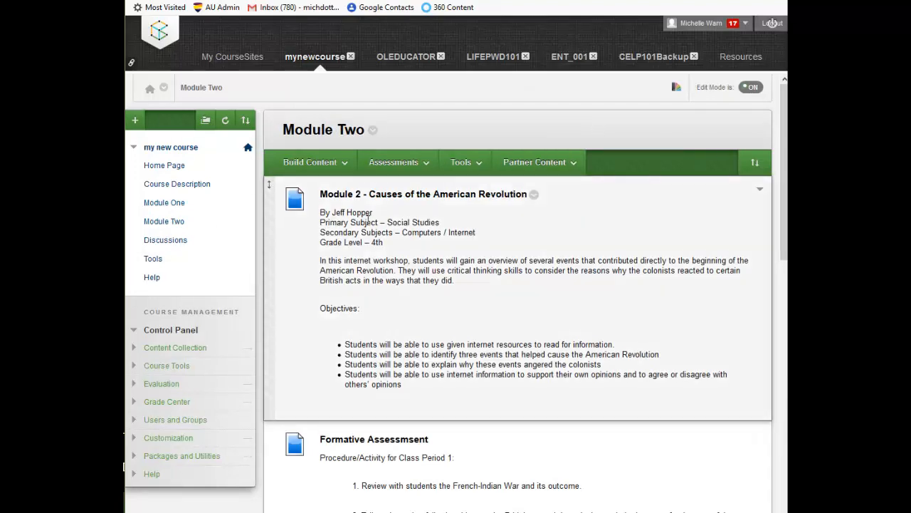
scroll(368, 222, down, 2)
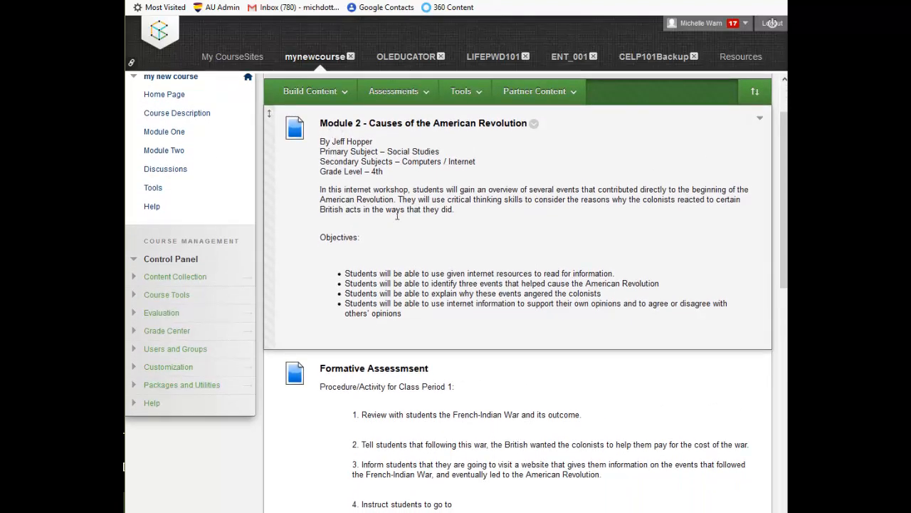
scroll(442, 313, down, 3)
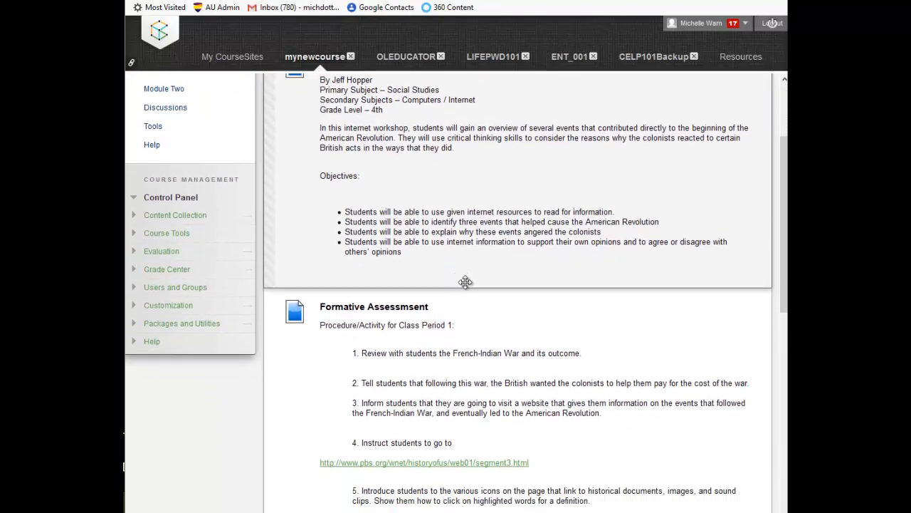
scroll(472, 363, down, 4)
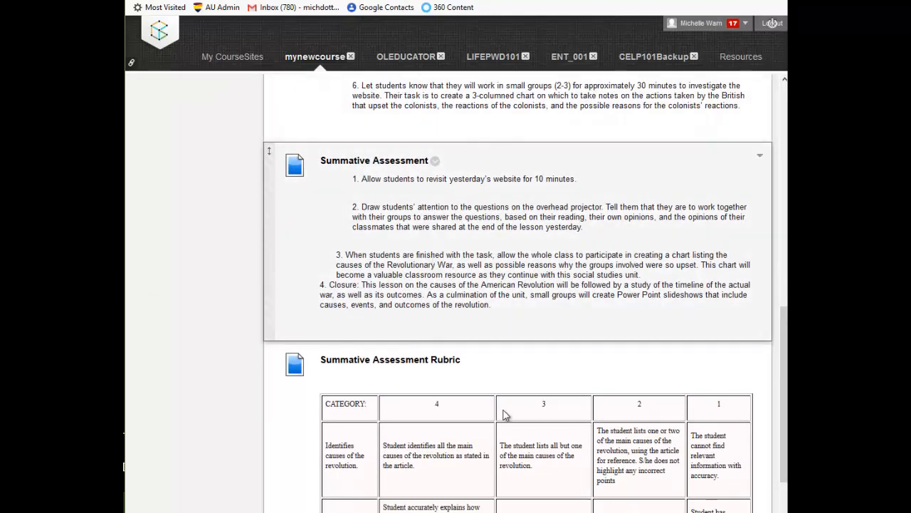
scroll(501, 341, up, 8)
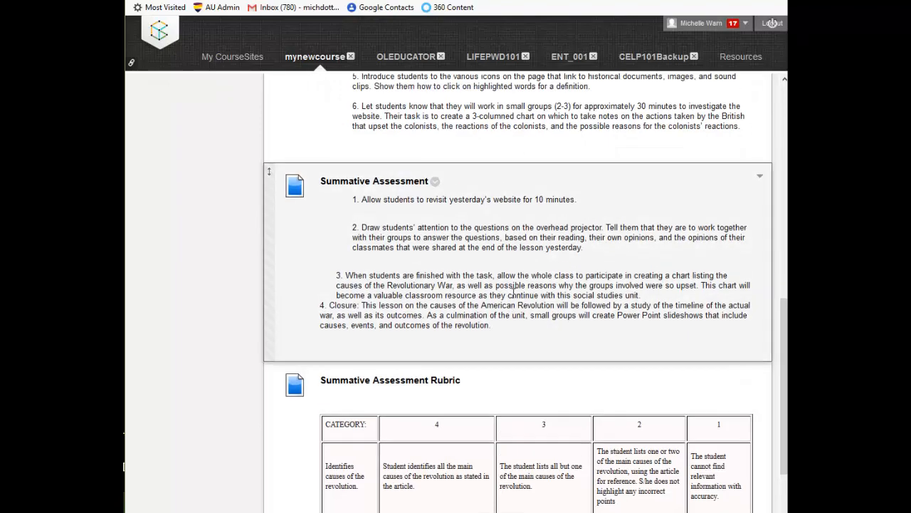
scroll(501, 353, down, 7)
scroll(503, 356, up, 10)
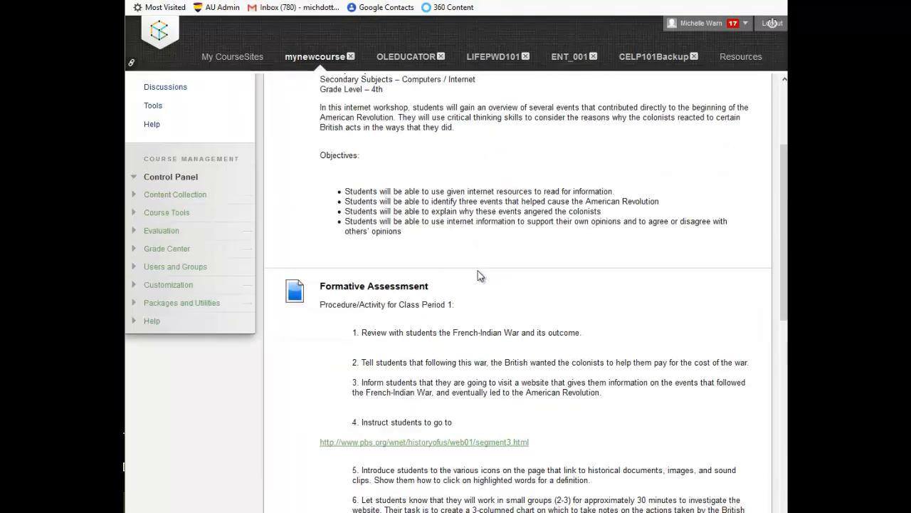
click(300, 173)
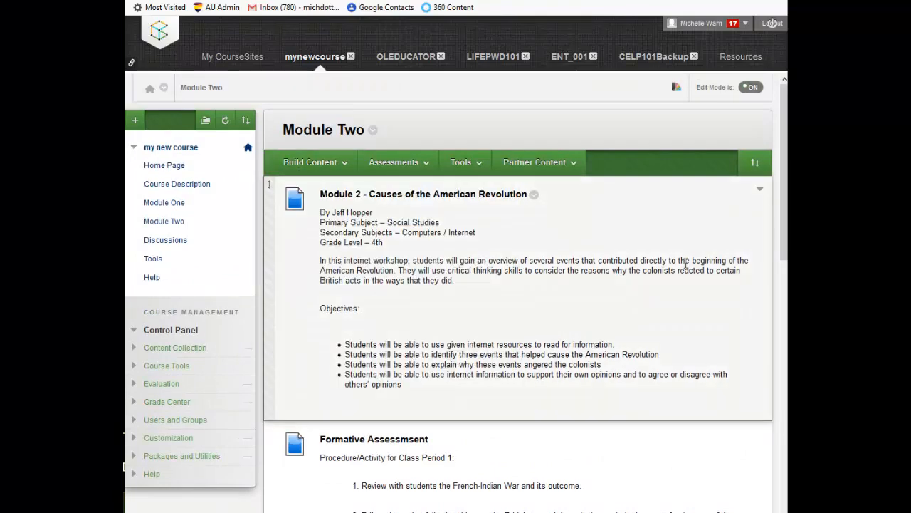
- Move the Summative Assessment item below the Summative Assessment Rubric and restore the original order
scroll(583, 492, down, 4)
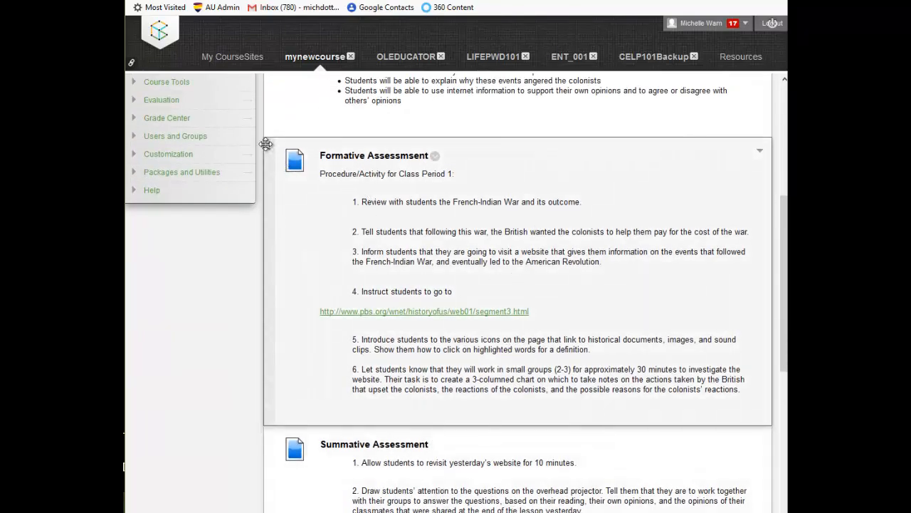
drag(265, 144, 261, 260)
scroll(418, 404, down, 4)
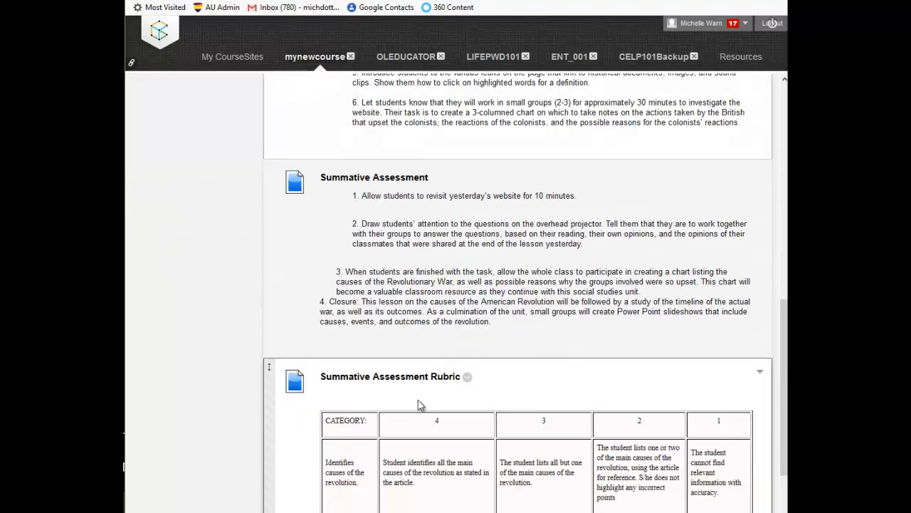
drag(266, 319, 328, 189)
scroll(257, 390, down, 2)
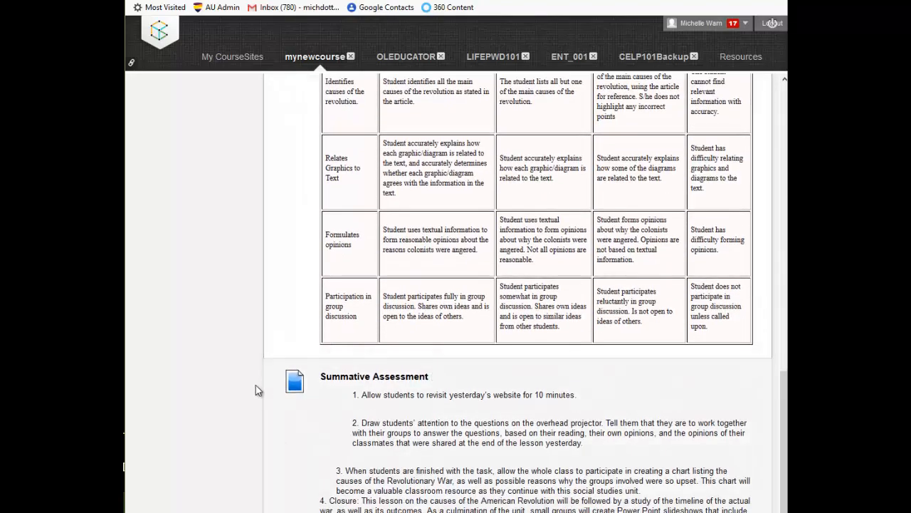
scroll(280, 268, up, 3)
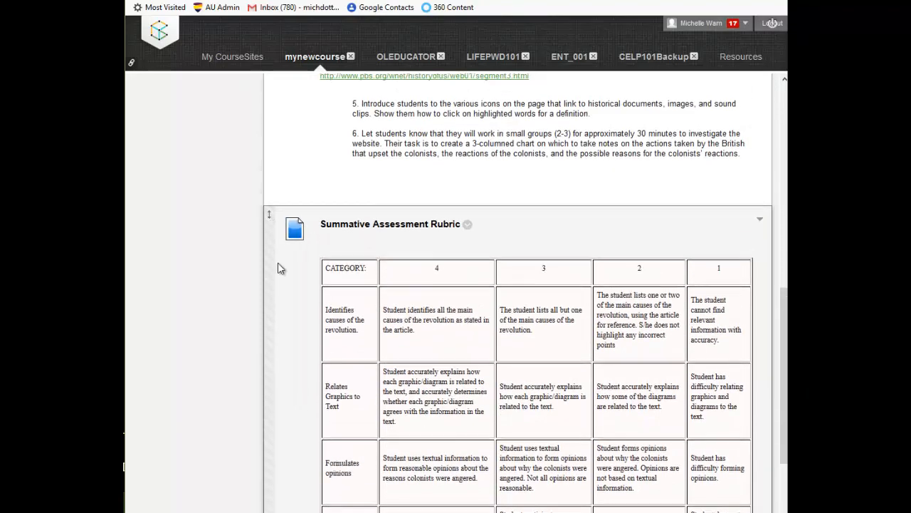
drag(272, 265, 331, 320)
- Look over the order of the Module Two items, from the module introduction down to the summative assessment rubric
scroll(537, 231, up, 5)
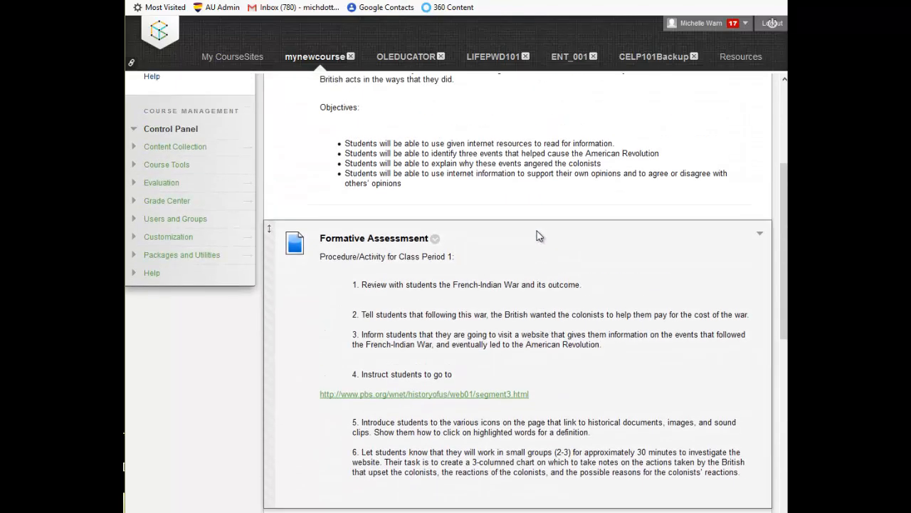
scroll(537, 230, up, 3)
click(394, 103)
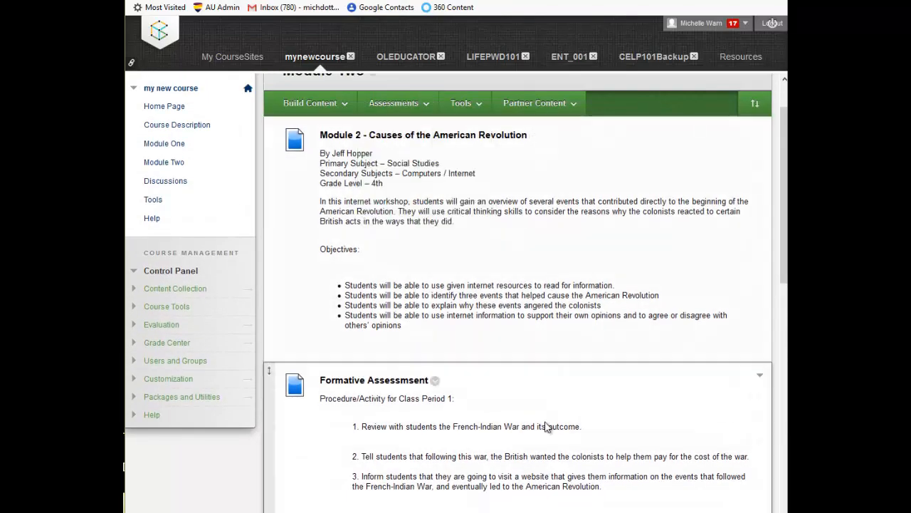
scroll(546, 425, down, 4)
scroll(584, 379, down, 3)
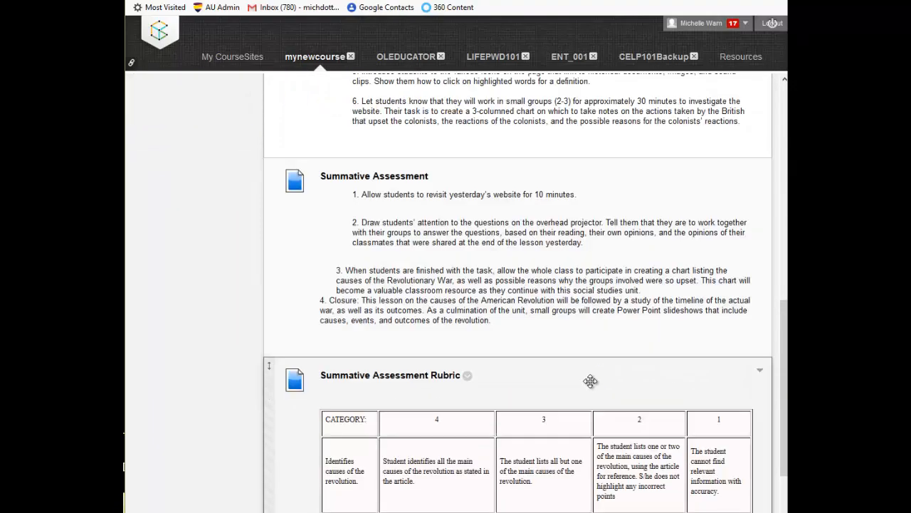
scroll(590, 381, up, 5)
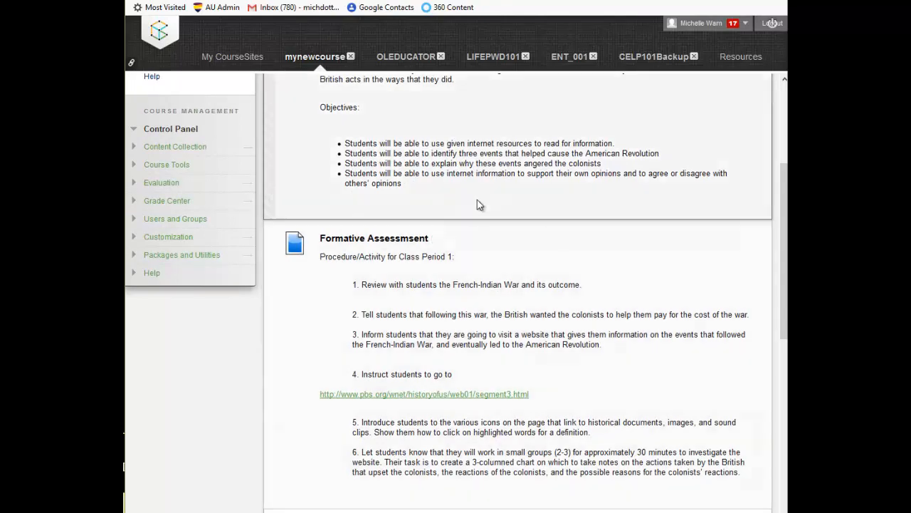
scroll(478, 205, up, 3)
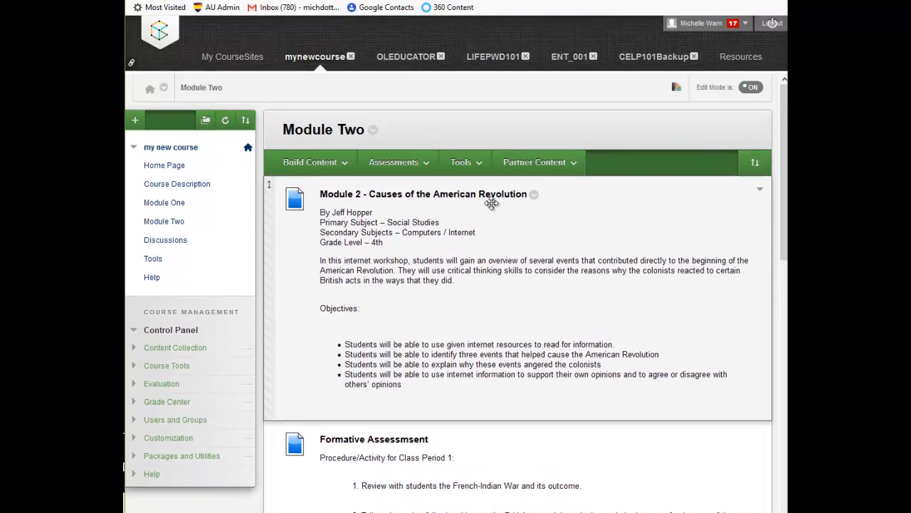
scroll(492, 203, down, 2)
scroll(491, 204, up, 2)
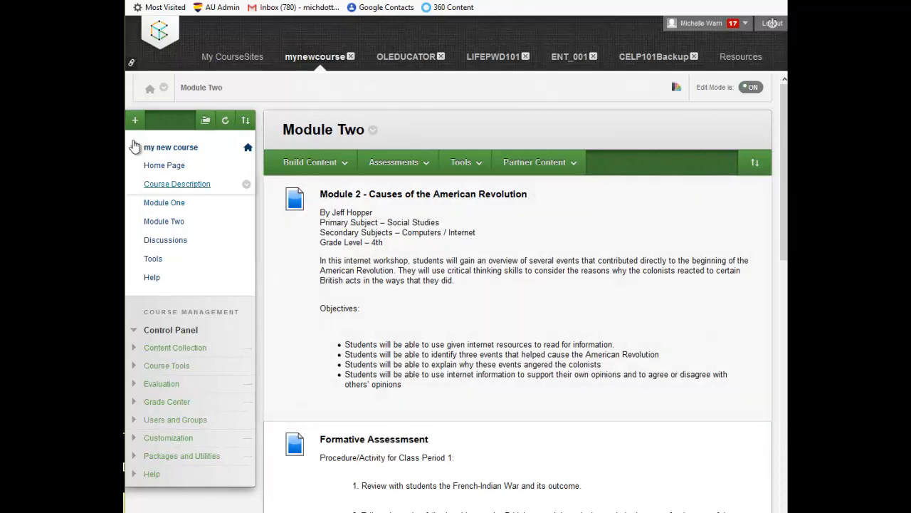
- Add a content area named "Graded Summative Assessment", available to users, and place it directly below Module Two in the course navigation
click(135, 120)
click(143, 140)
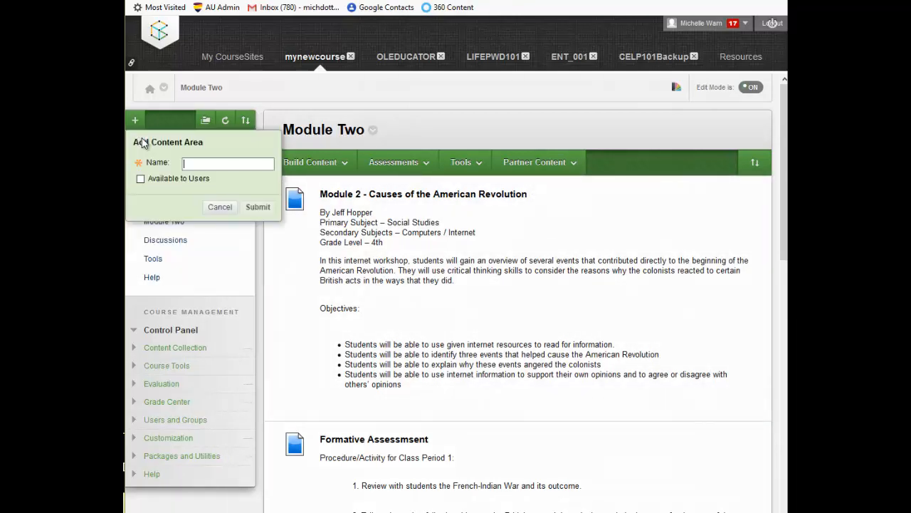
click(188, 163)
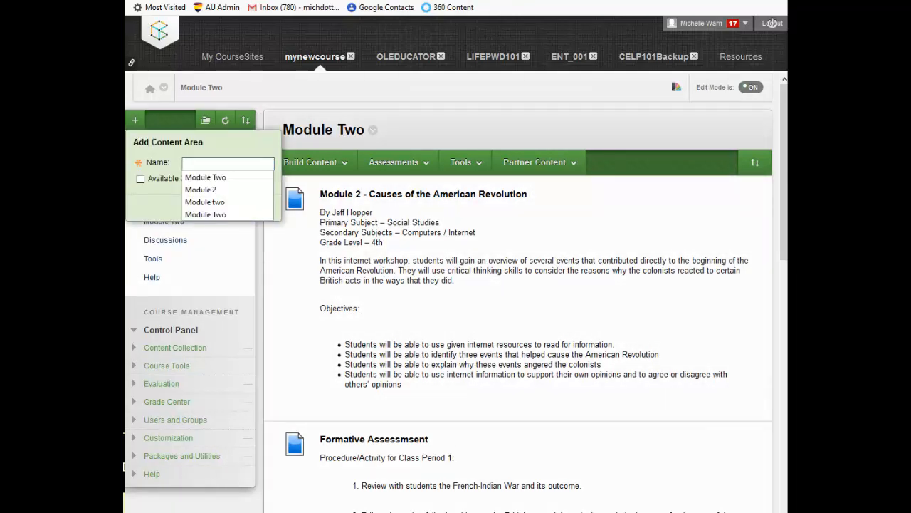
text(Summative Assessment)
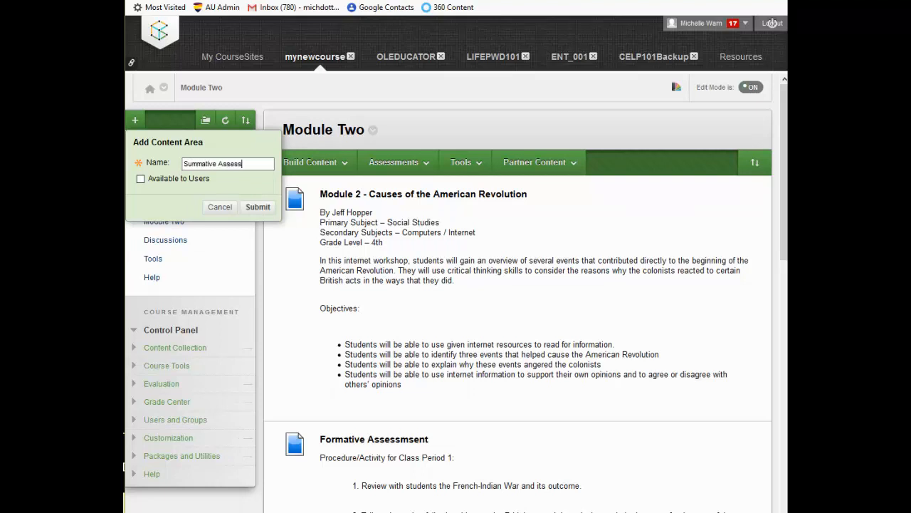
click(185, 163)
text(Graded)
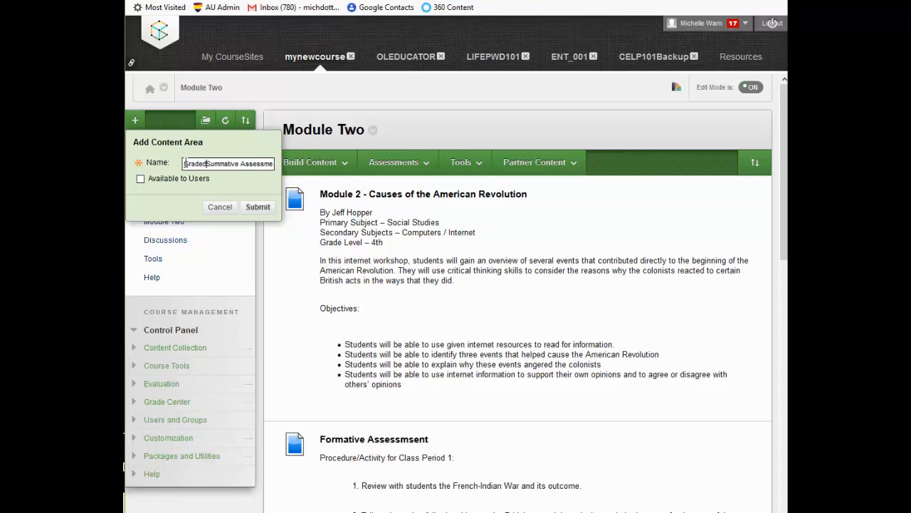
click(138, 180)
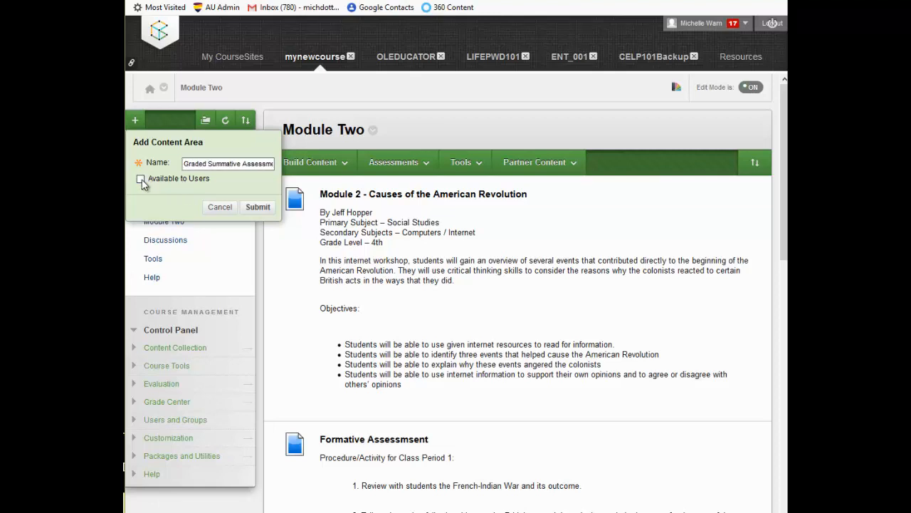
click(263, 207)
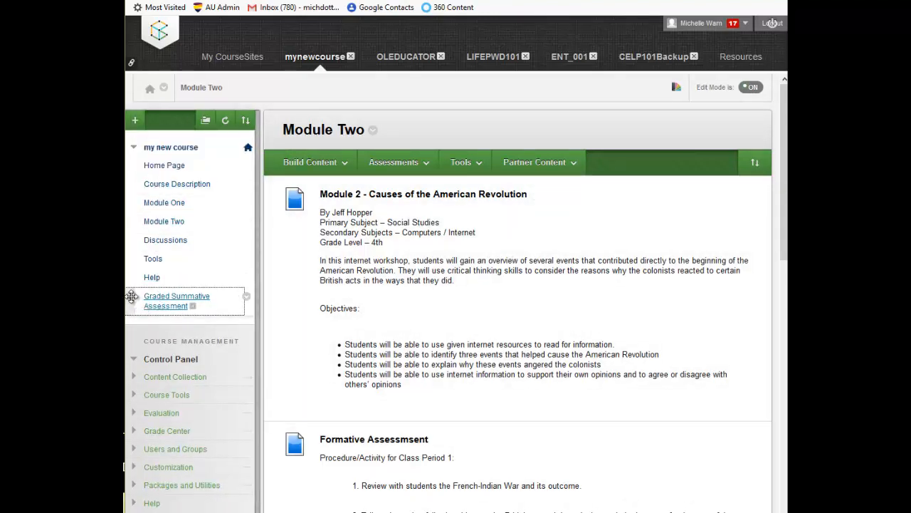
drag(131, 295, 137, 240)
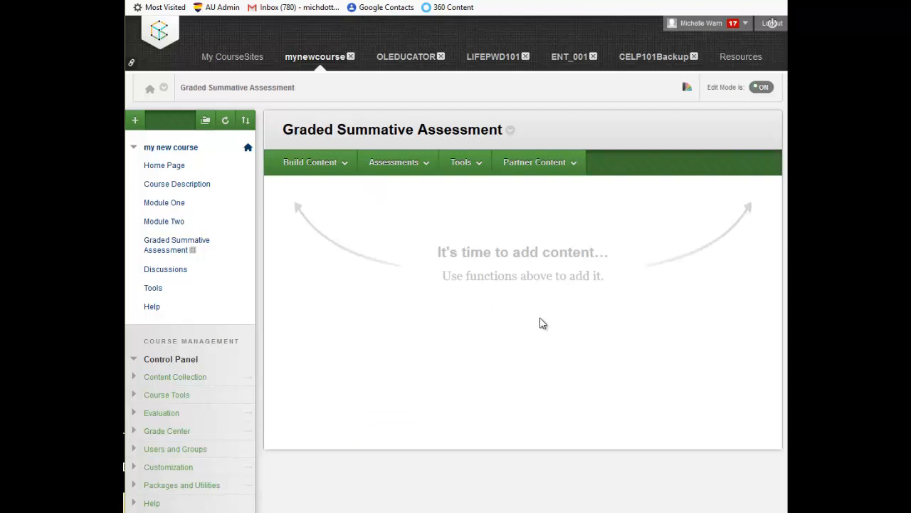
- Start creating a new assignment in the Graded Summative Assessment content area
click(320, 169)
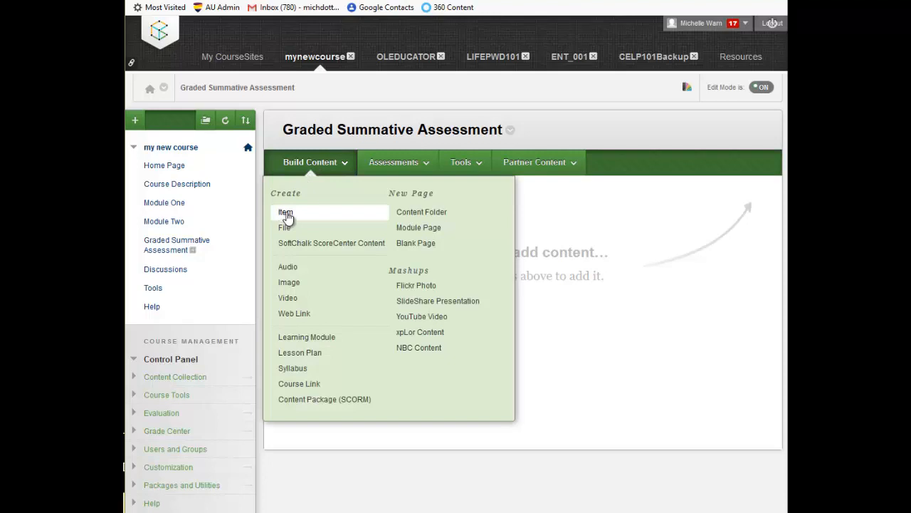
click(394, 163)
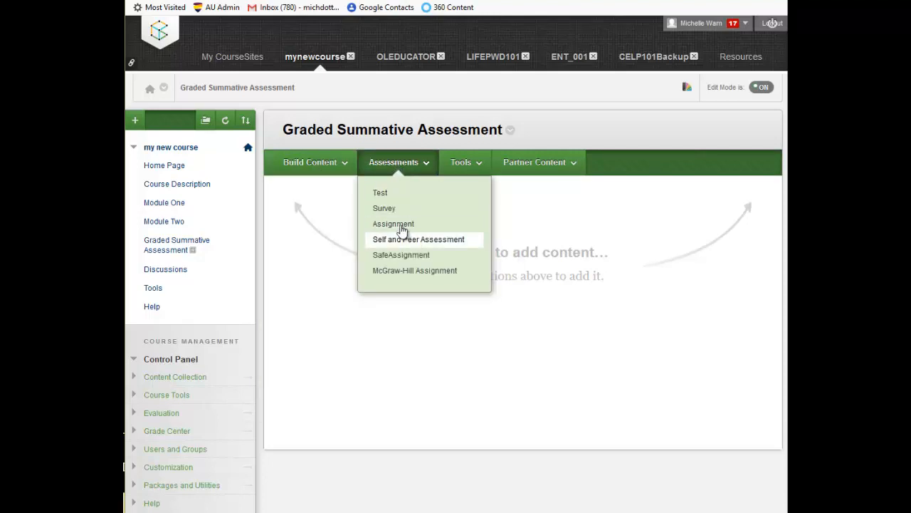
click(401, 225)
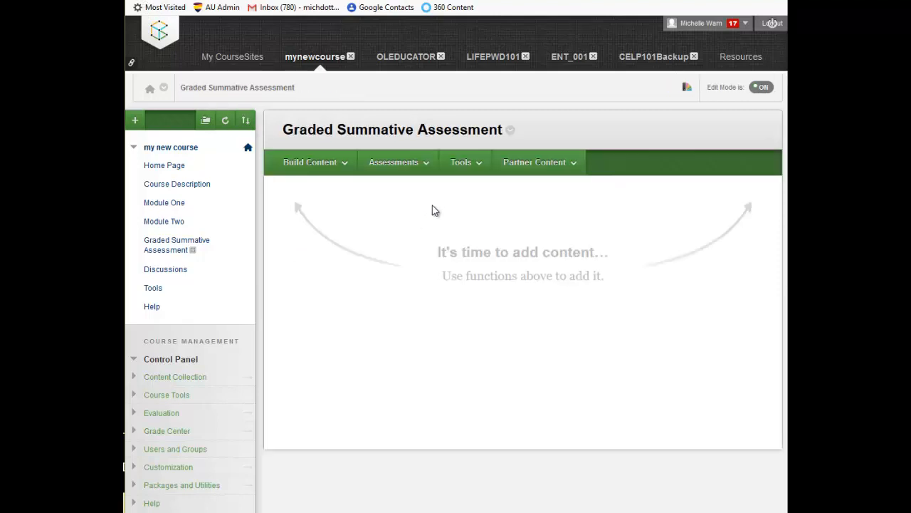
click(397, 168)
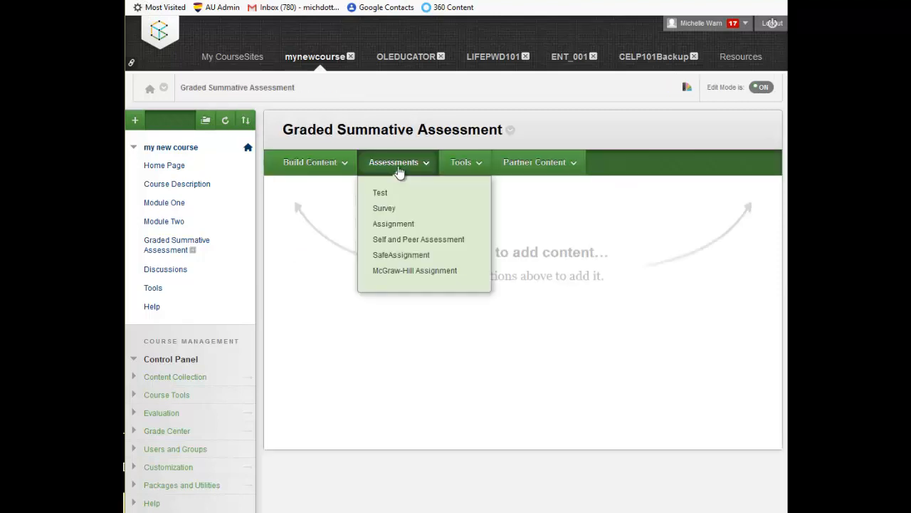
click(404, 225)
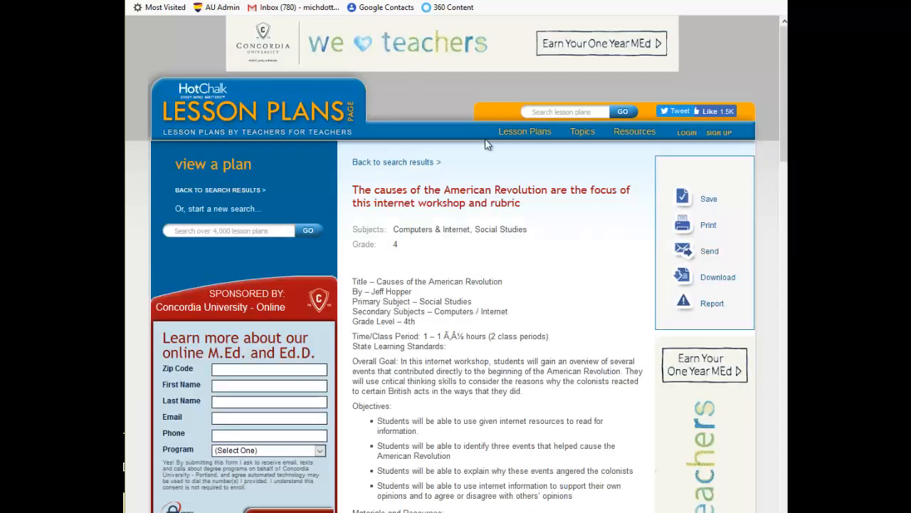
- Copy the Class Period 2 procedure and closure from the HotChalk lesson plan into the assignment instructions, joining item 1 to the heading line
scroll(502, 331, down, 10)
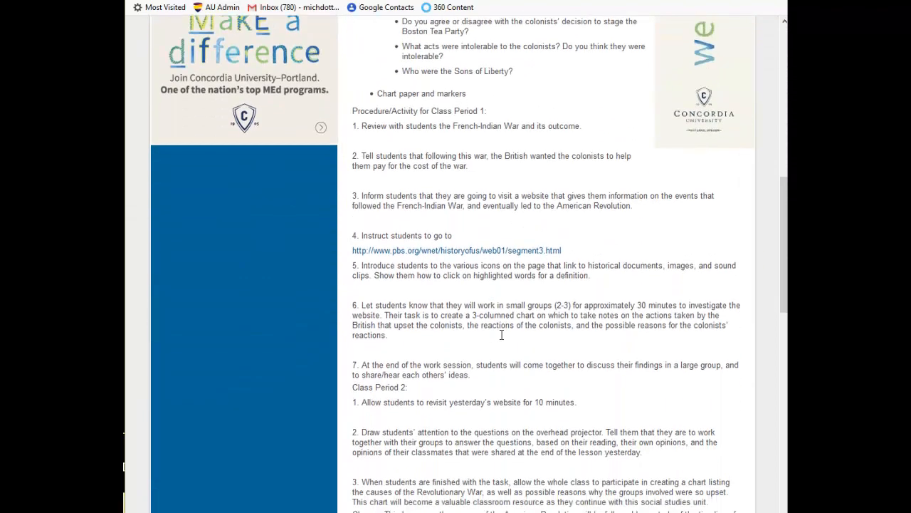
scroll(504, 338, down, 2)
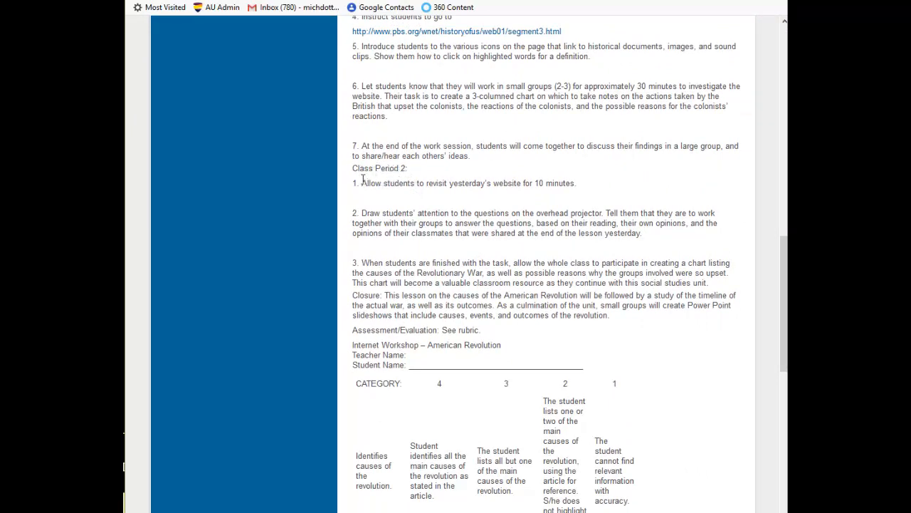
drag(356, 170, 630, 338)
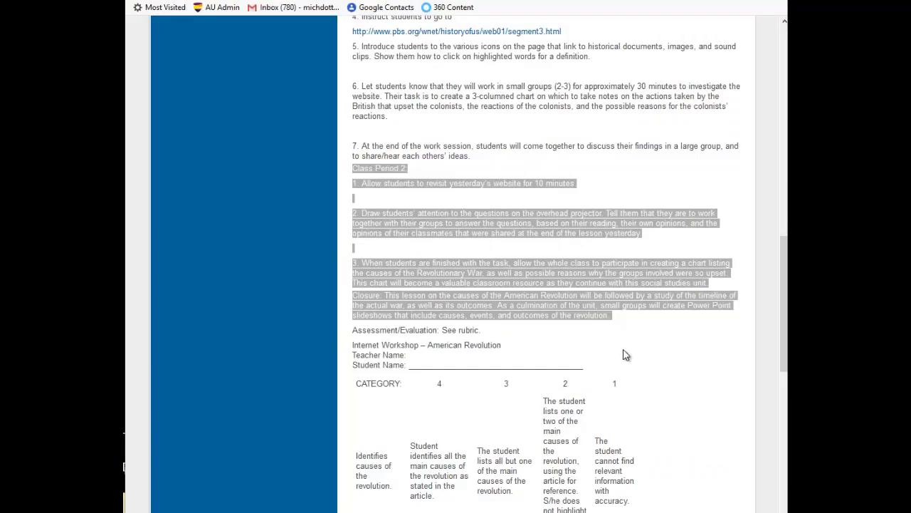
click(381, 1)
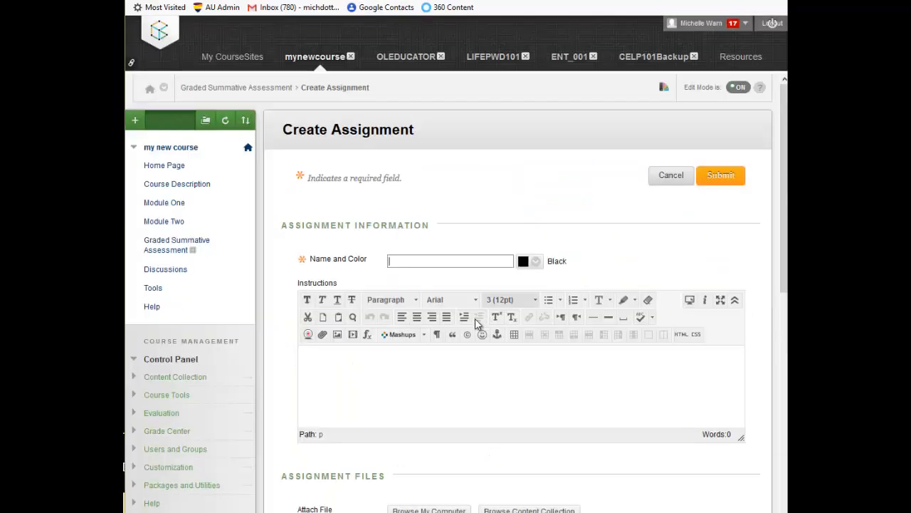
key(ctrl+v)
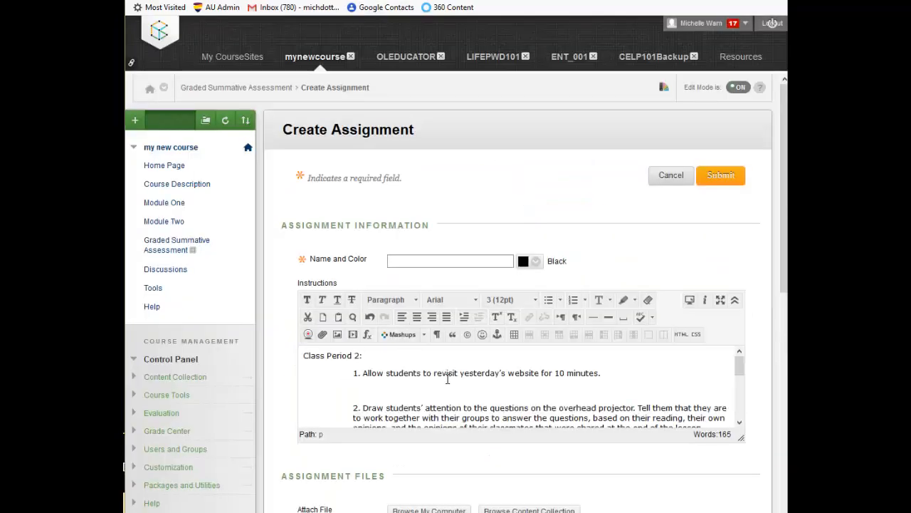
key(Delete)
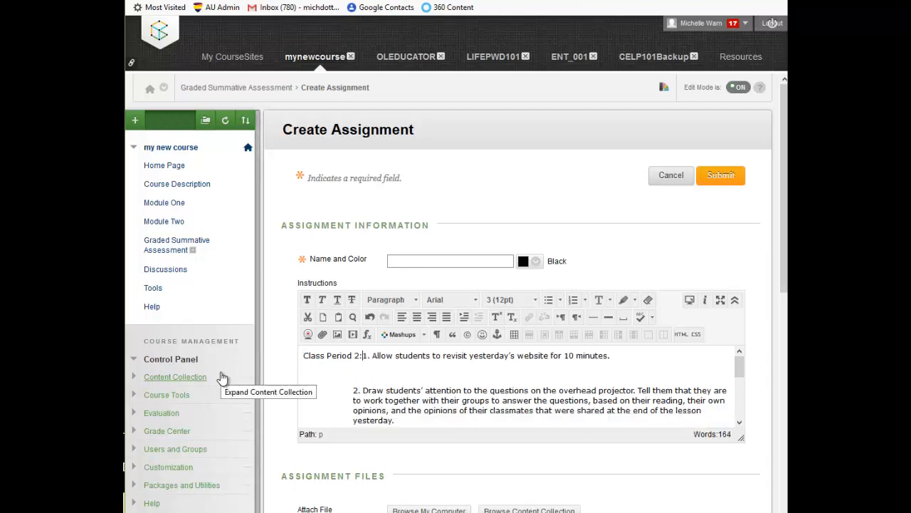
- Cut the "Class Period 2:" label from the start of the instructions and name the assignment "Summative Assessment"
shift+click(292, 361)
key(ctrl+x)
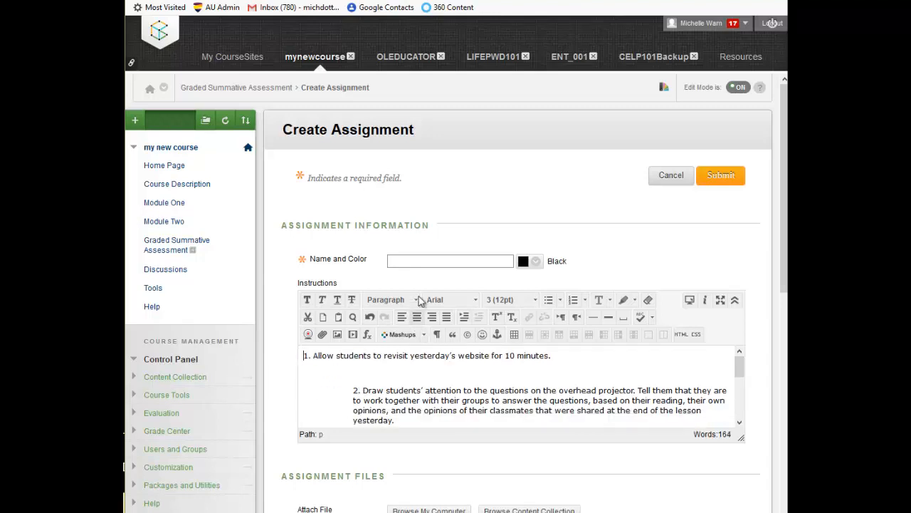
click(413, 260)
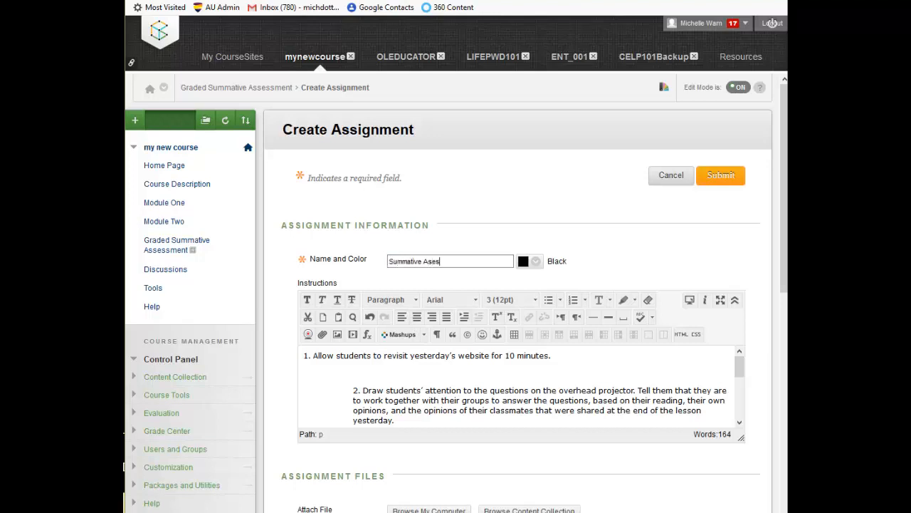
text(Summative Assessment)
- Check the assignment instructions down to the Closure paragraph and set the points possible to 20
click(400, 394)
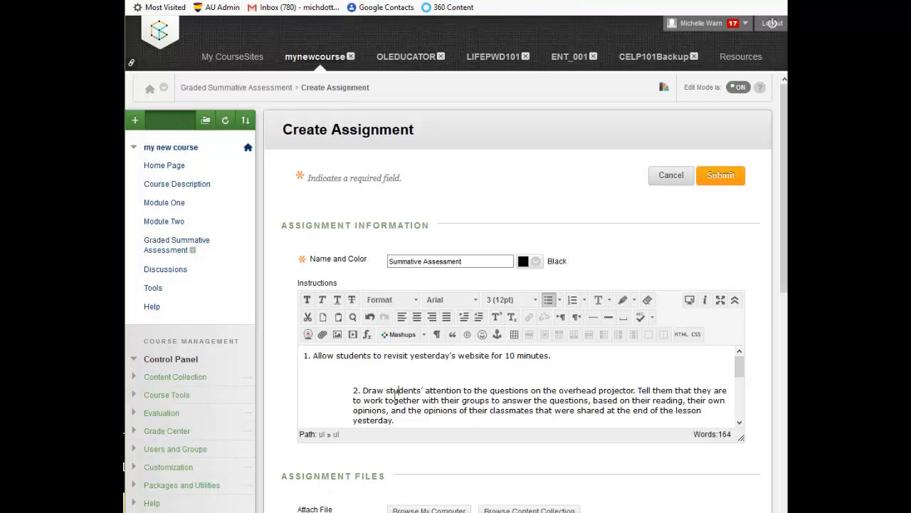
scroll(399, 390, down, 10)
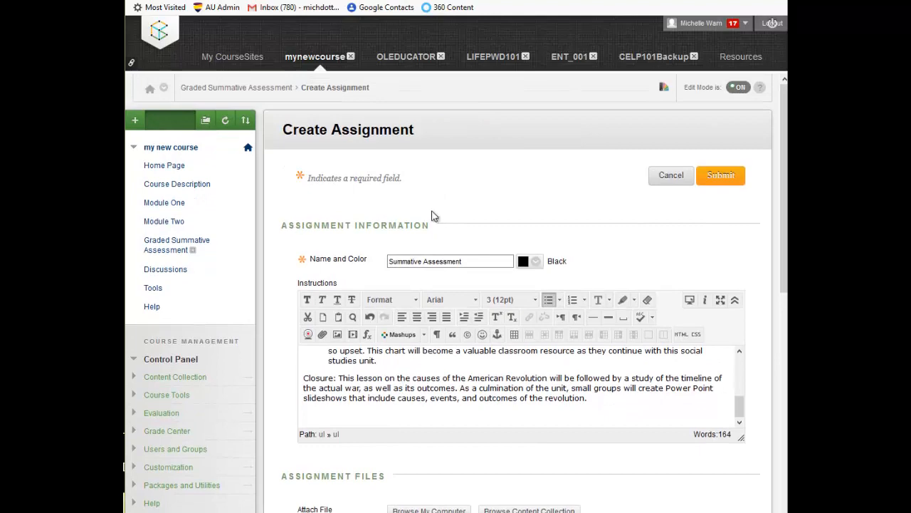
scroll(539, 332, down, 4)
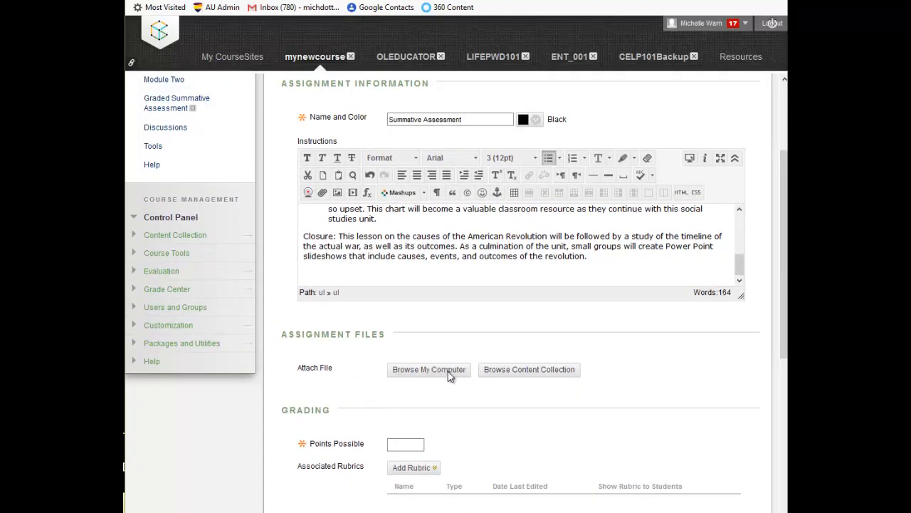
scroll(605, 389, down, 1)
scroll(605, 389, down, 3)
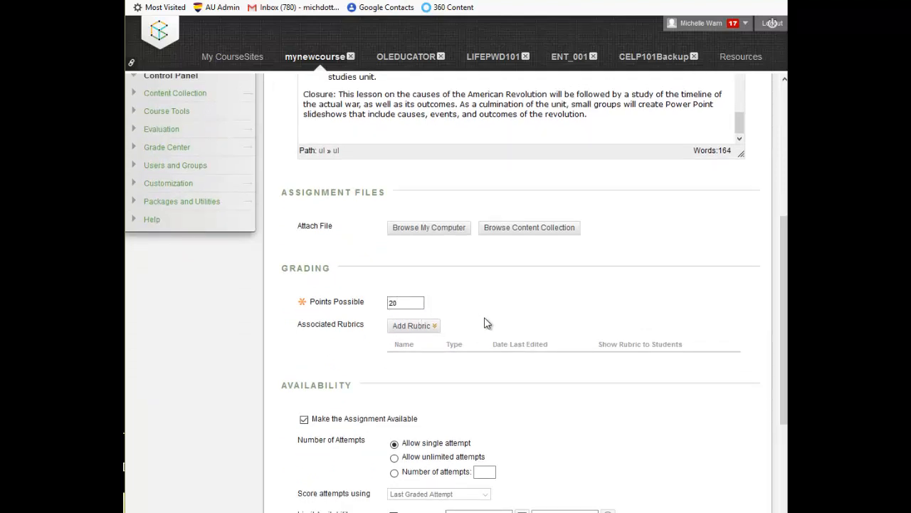
click(417, 328)
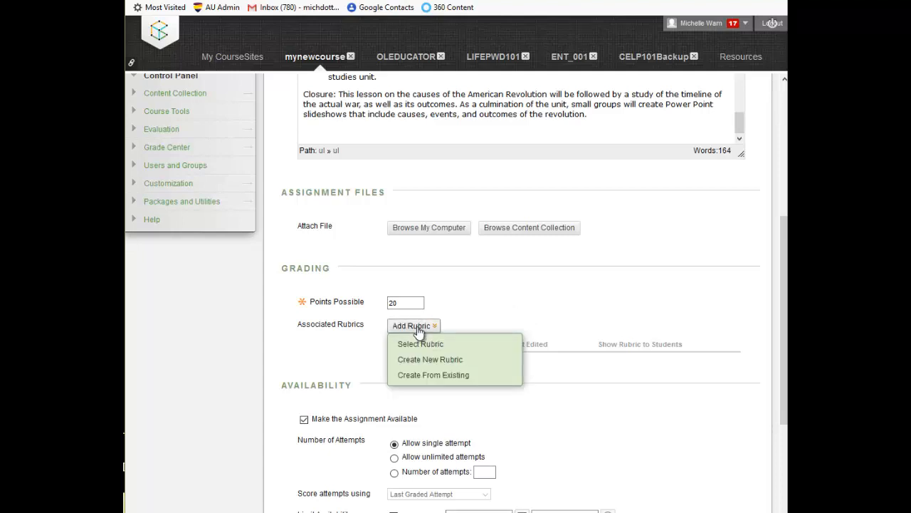
click(527, 291)
scroll(528, 287, up, 5)
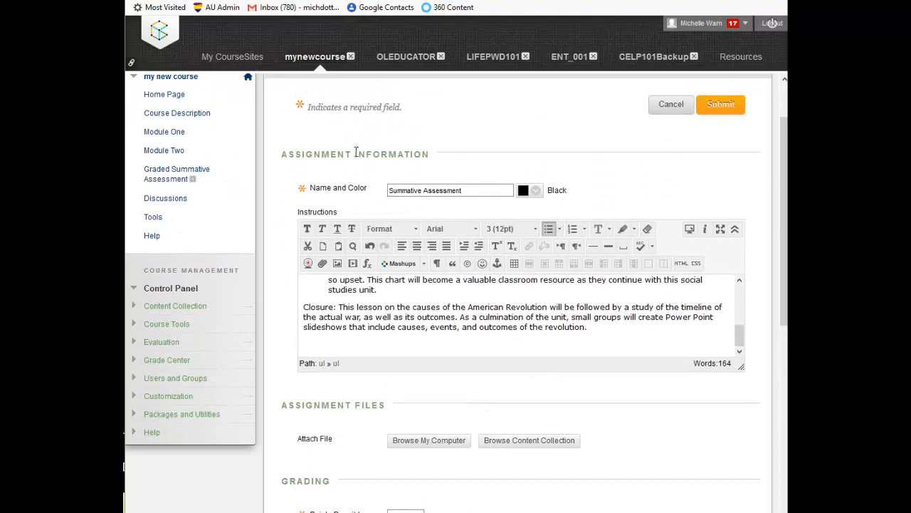
scroll(537, 426, down, 5)
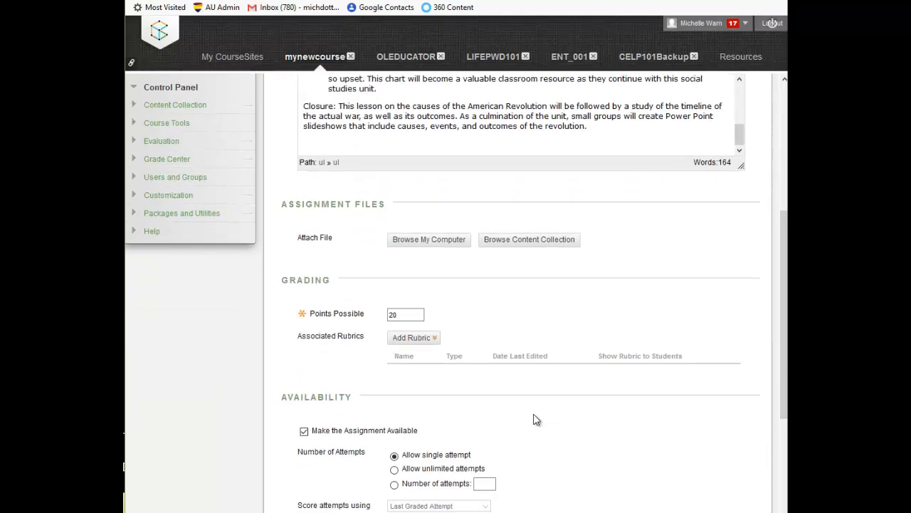
scroll(578, 249, up, 3)
scroll(578, 249, up, 1)
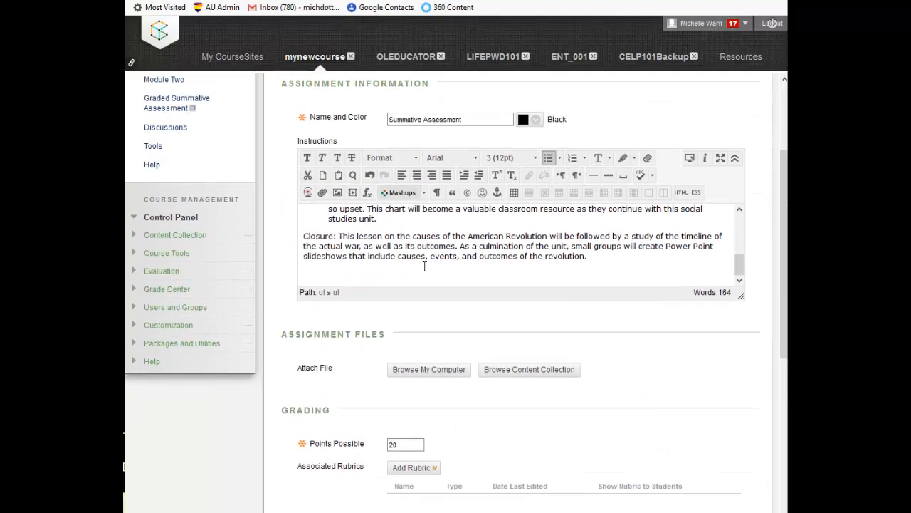
scroll(517, 439, down, 3)
- Start a new rubric for the assignment and name it "Summative Rubric"
click(417, 329)
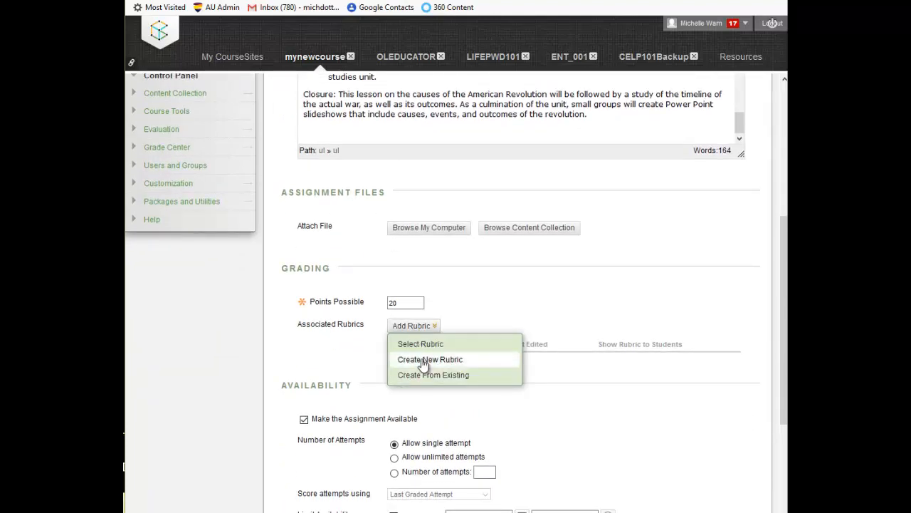
click(423, 361)
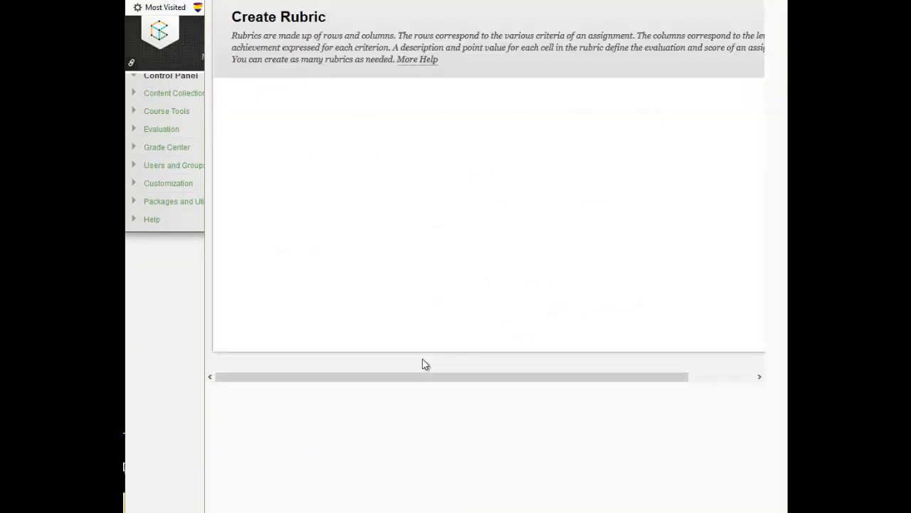
click(422, 148)
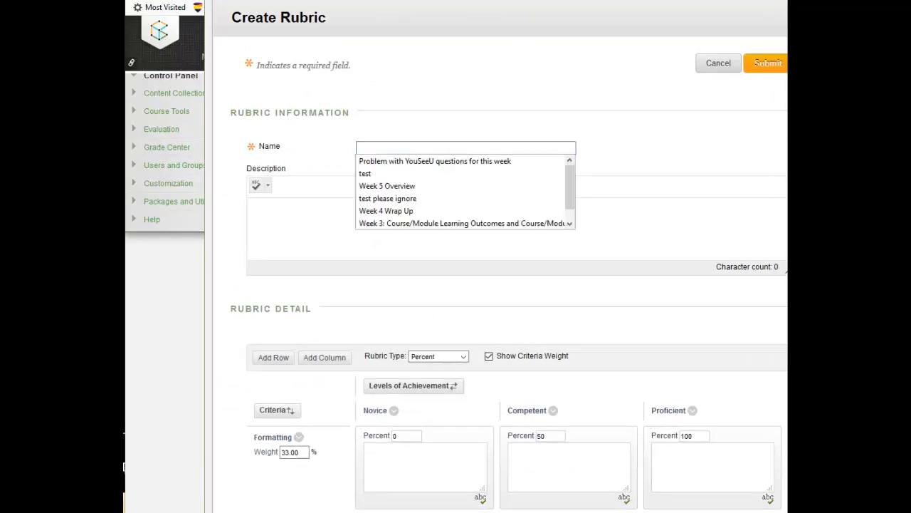
text(Summative Rubric)
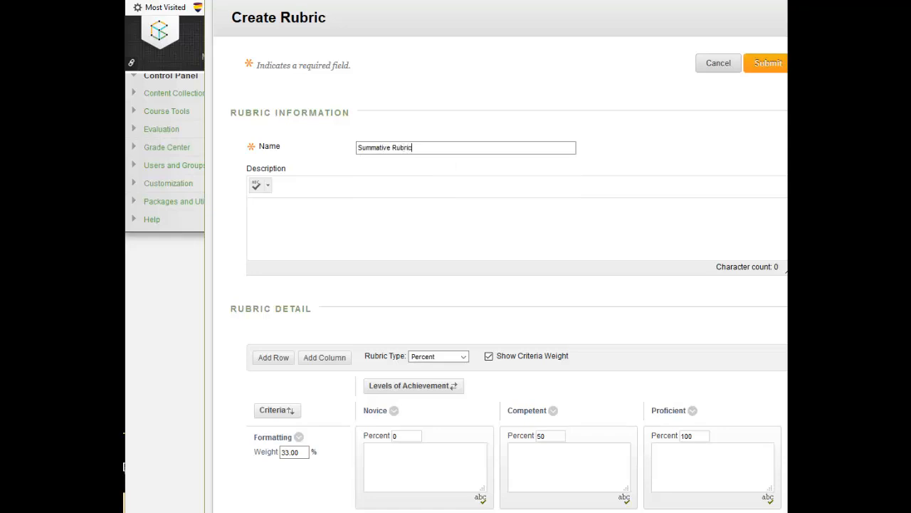
- Enter the rubric description "Rubric to grade the powerpoint on the American Revolution"
click(370, 221)
text(Rubrice to gr)
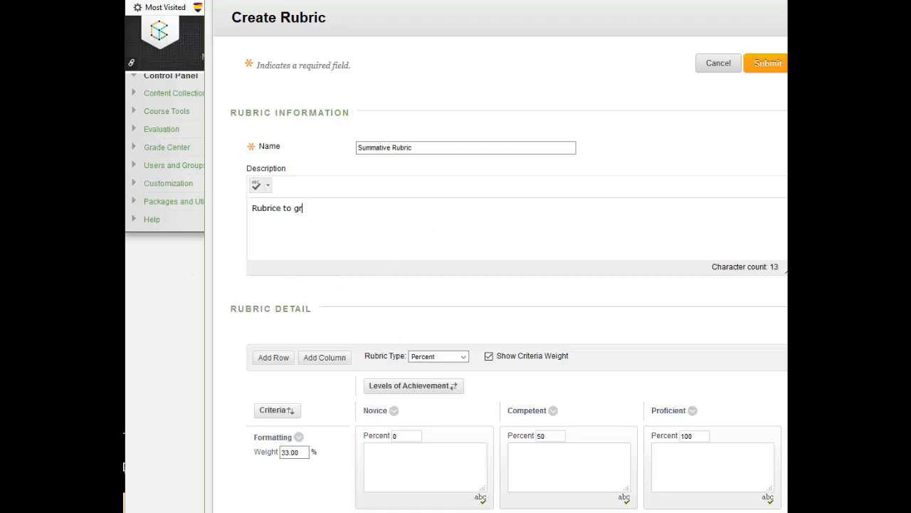
text(ade the powerpoint on the American Revolution)
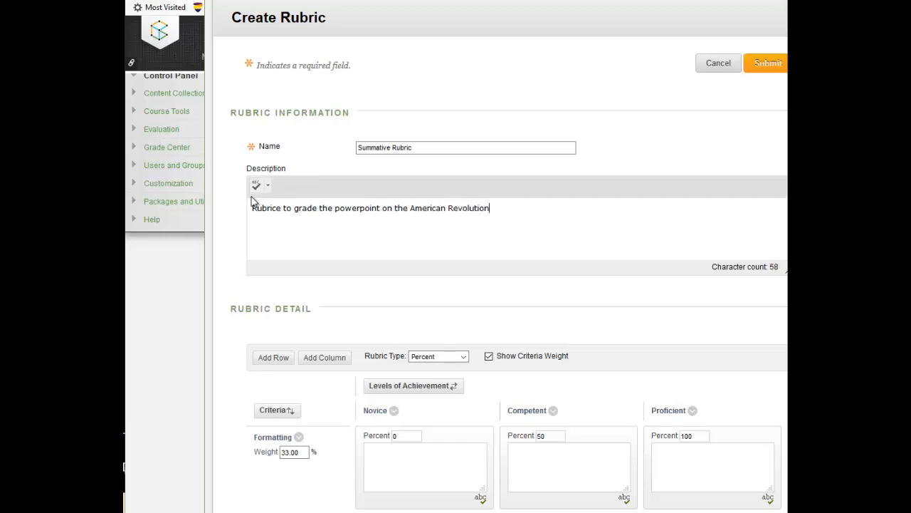
key(BackSpace)
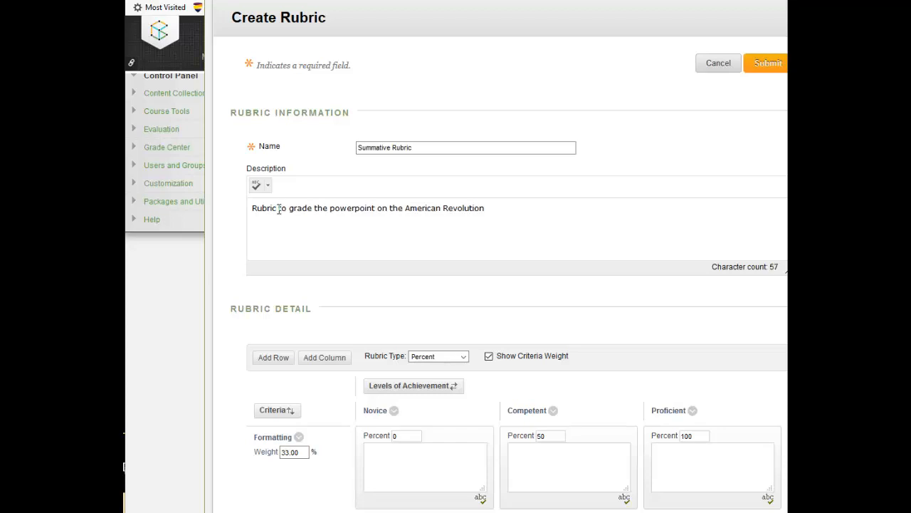
- Switch to the American Revolution rubric document in Word and shrink its window to uncover the rubric grid's achievement levels
scroll(598, 308, down, 2)
scroll(597, 308, down, 4)
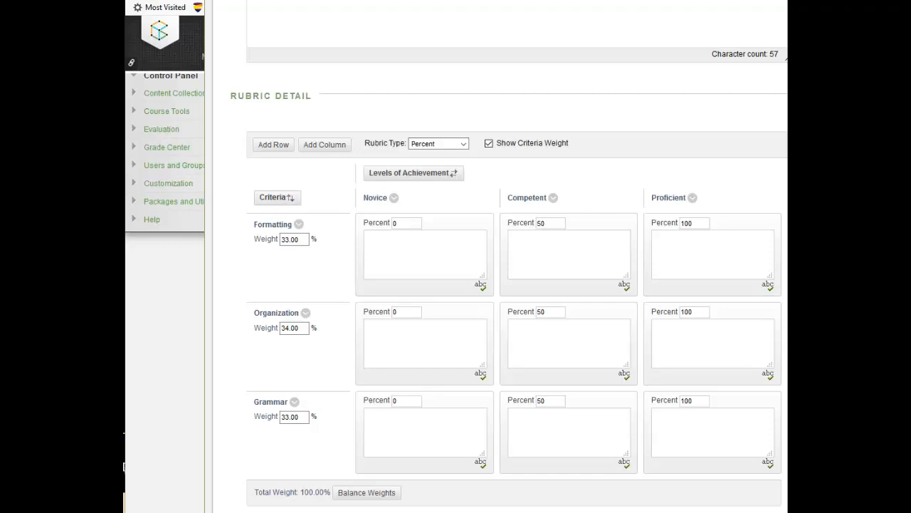
click(190, 503)
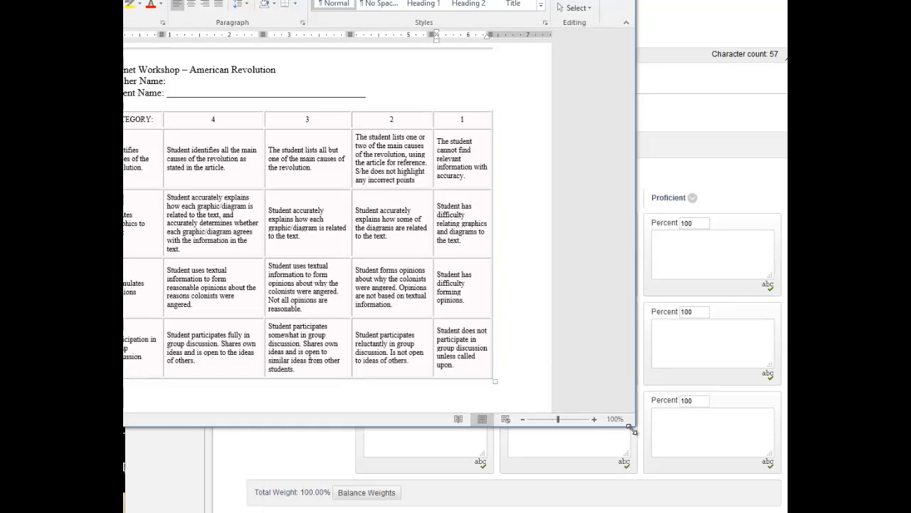
drag(599, 423, 346, 349)
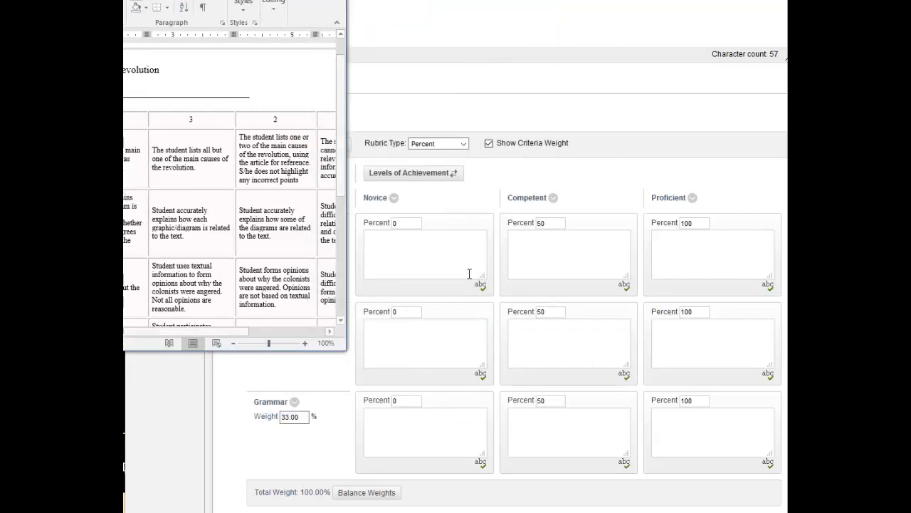
- Rename the Formatting criterion in the rubric grid to "Identifies causes of the revolution."
click(437, 254)
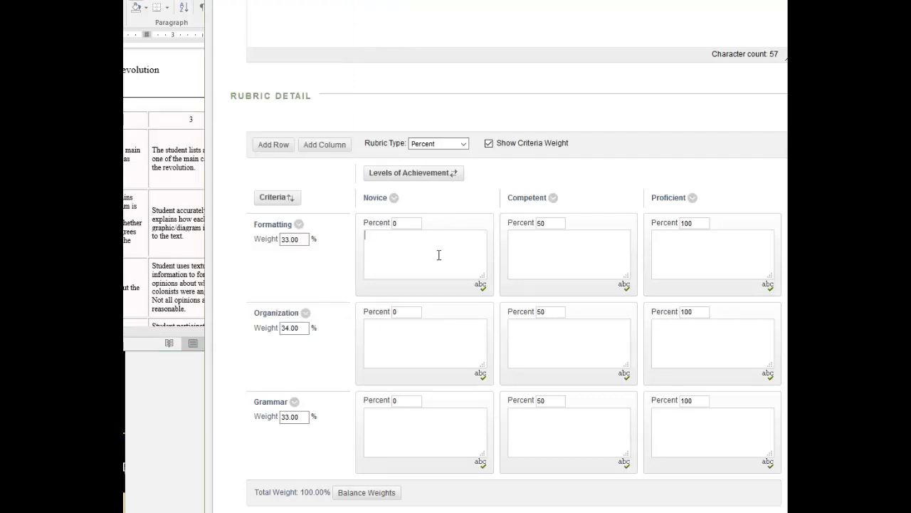
click(299, 225)
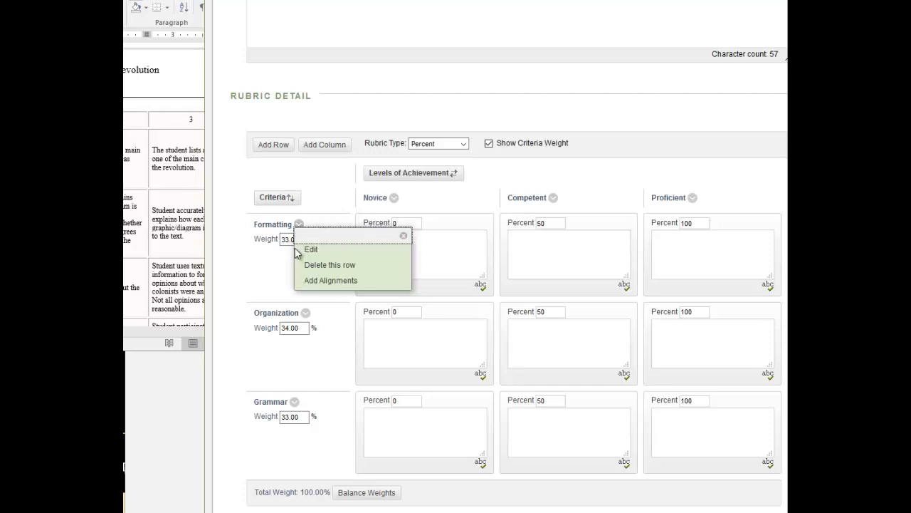
click(310, 250)
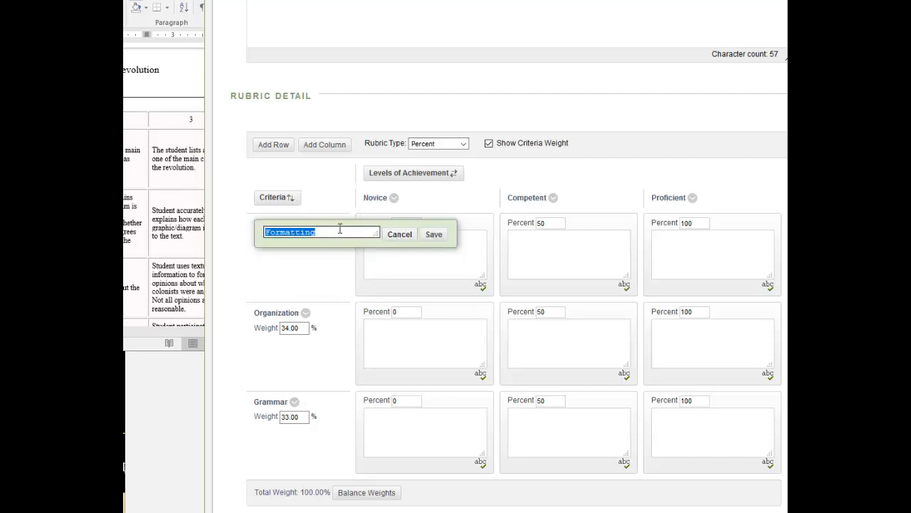
text(the revolution.)
click(433, 235)
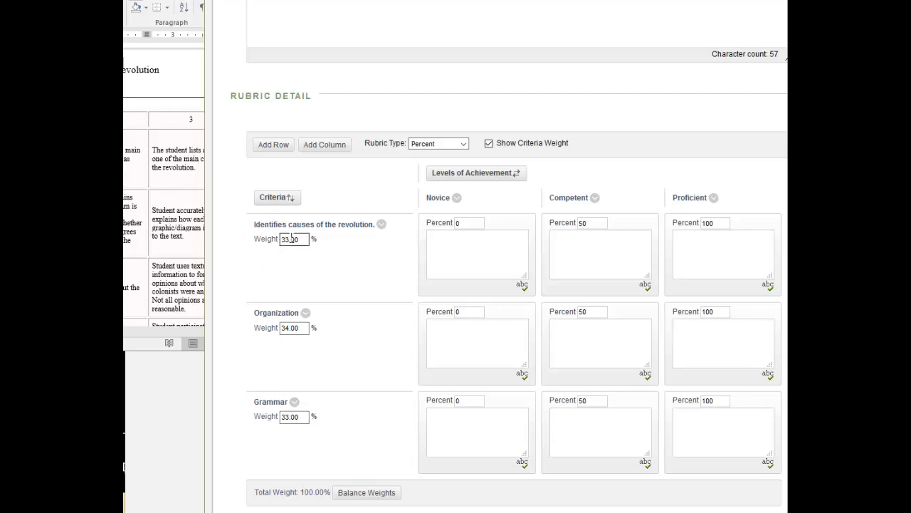
- Weight the criterion on causes of the revolution at 50% and the Organization and Grammar criteria at 25% each
drag(289, 239, 279, 240)
text(50)
key(Return)
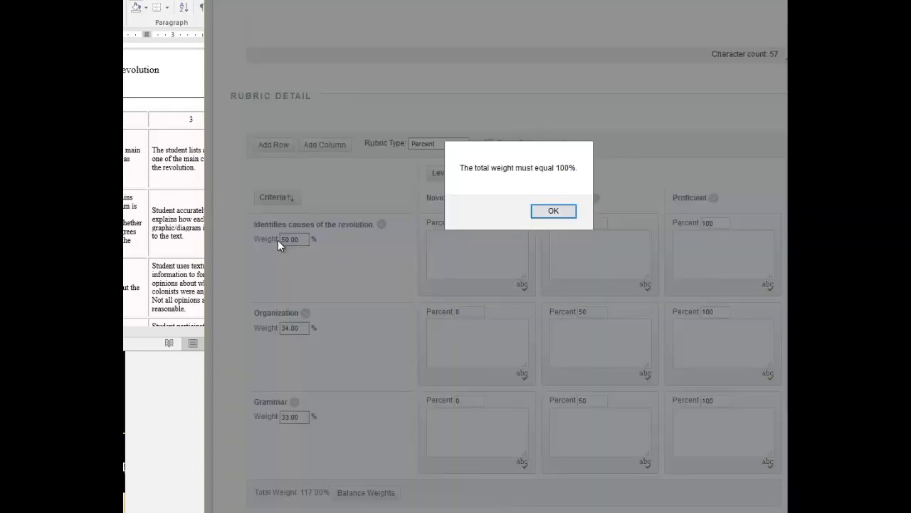
click(551, 212)
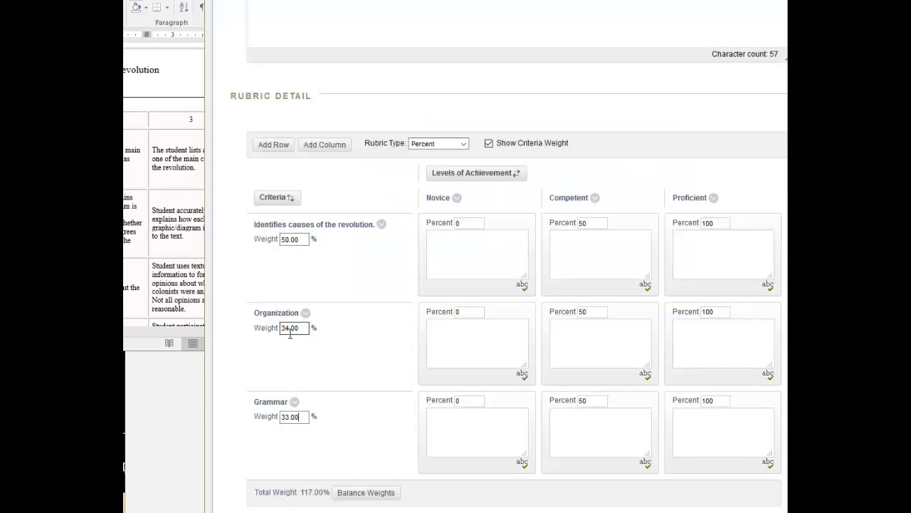
drag(289, 328, 274, 334)
text(25)
drag(290, 417, 281, 418)
text(25)
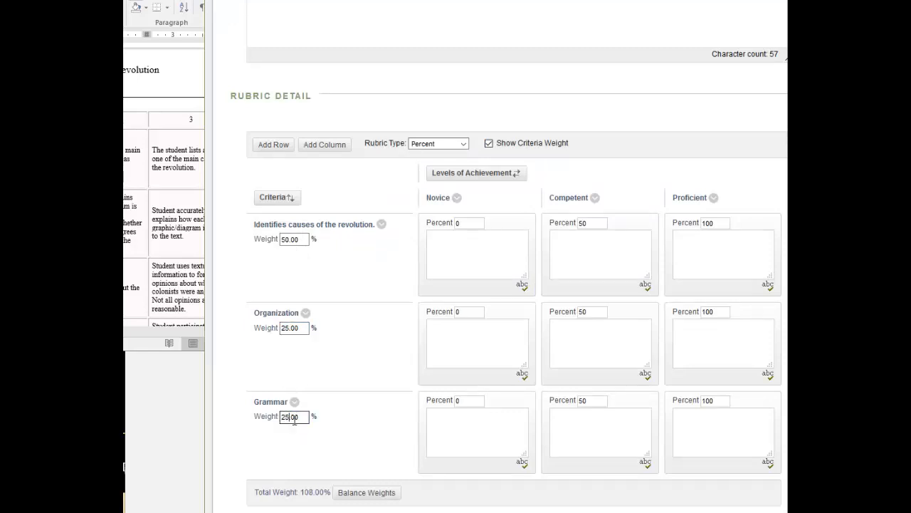
click(345, 450)
- Copy the level 4 description of identifying the revolution's causes from the Word rubric into the first criterion's Novice cell
click(124, 167)
drag(121, 168, 78, 142)
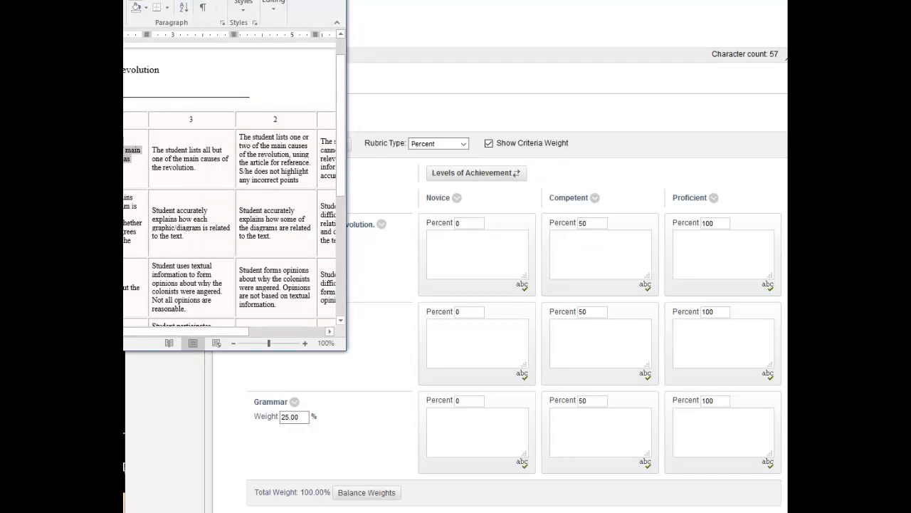
click(473, 246)
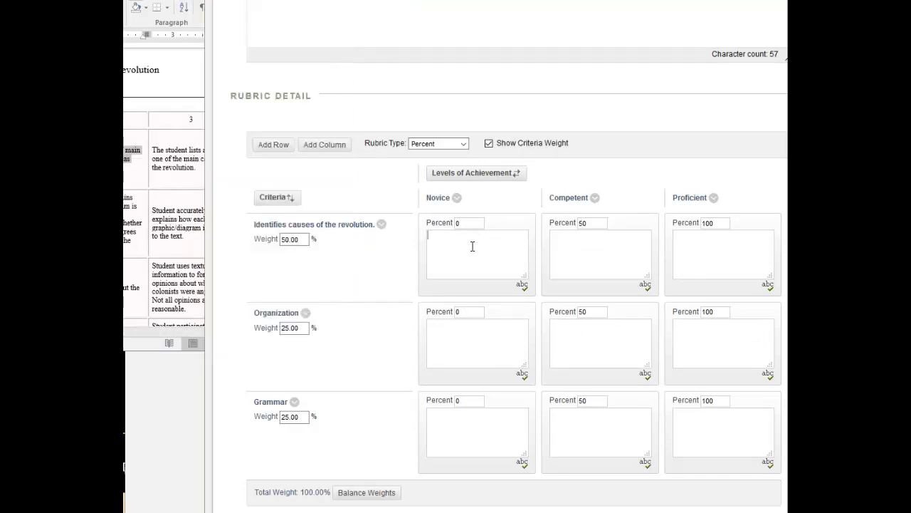
text(Student identifies all the main causes of the revolution as stated in the article.)
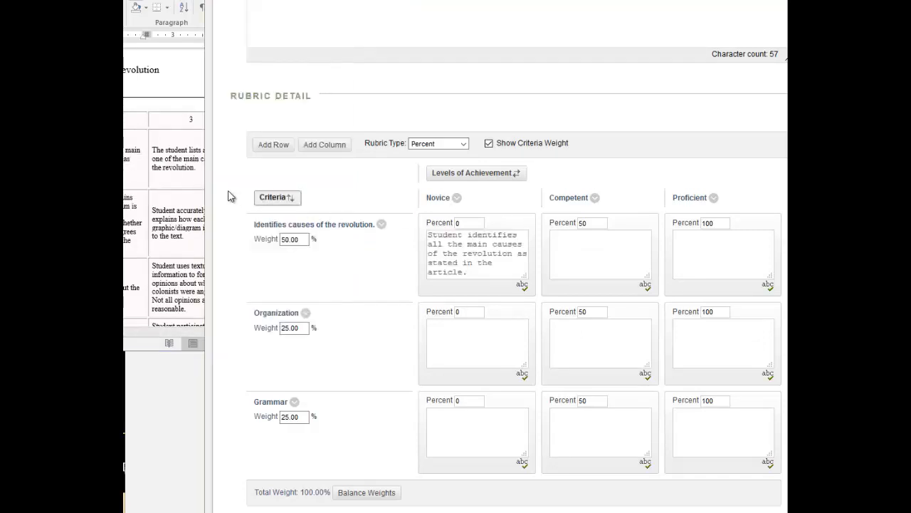
- Copy the level 3 description, "The student lists all but one of the main causes of the revolution.", into the first criterion's Competent cell
click(171, 154)
drag(154, 151, 203, 169)
key(ctrl+c)
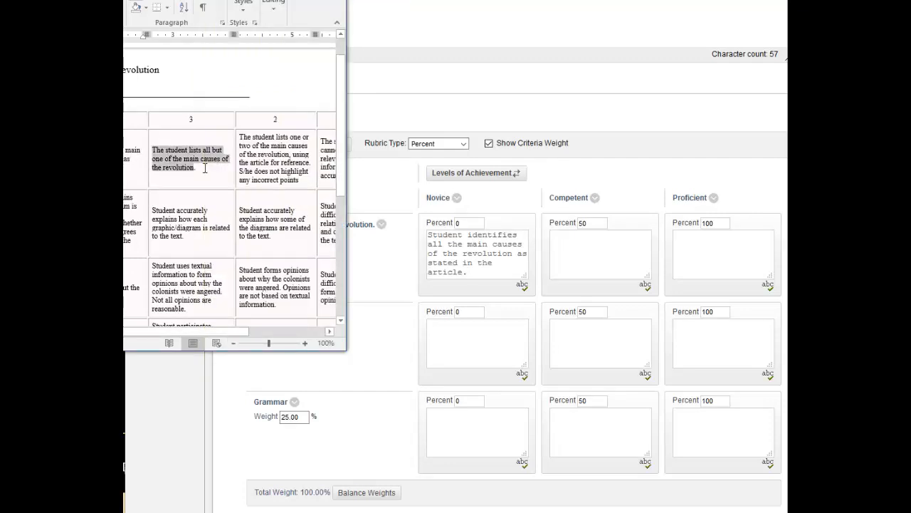
click(549, 247)
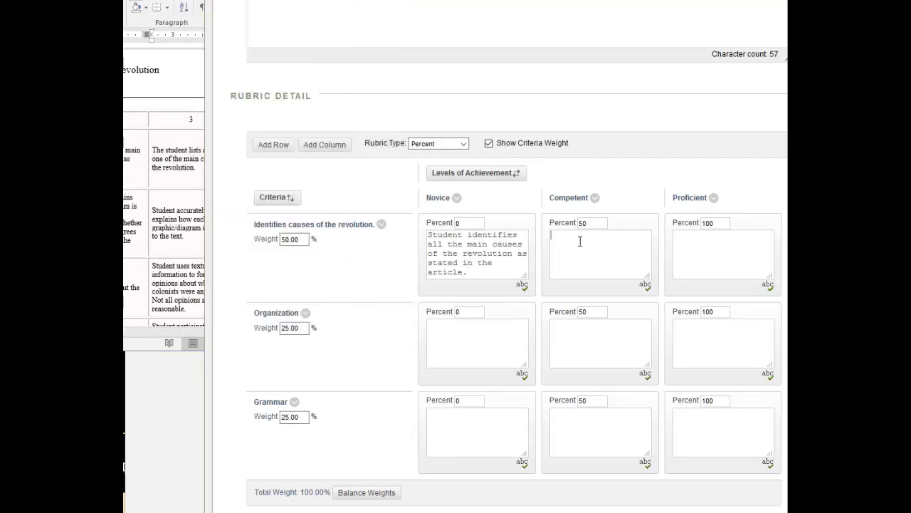
key(ctrl+v)
- Copy the level 2 description from the Word rubric into the first criterion's Proficient cell, leaving the order of achievement levels as is
click(169, 161)
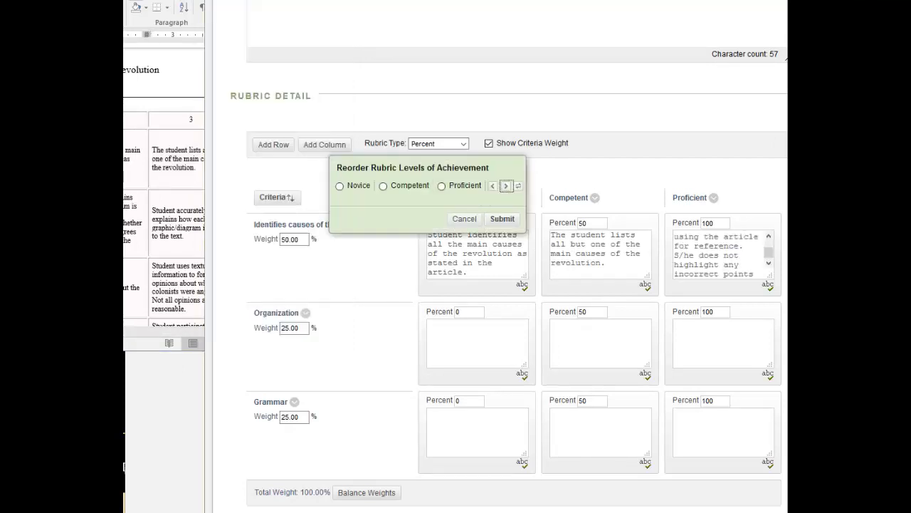
key(Escape)
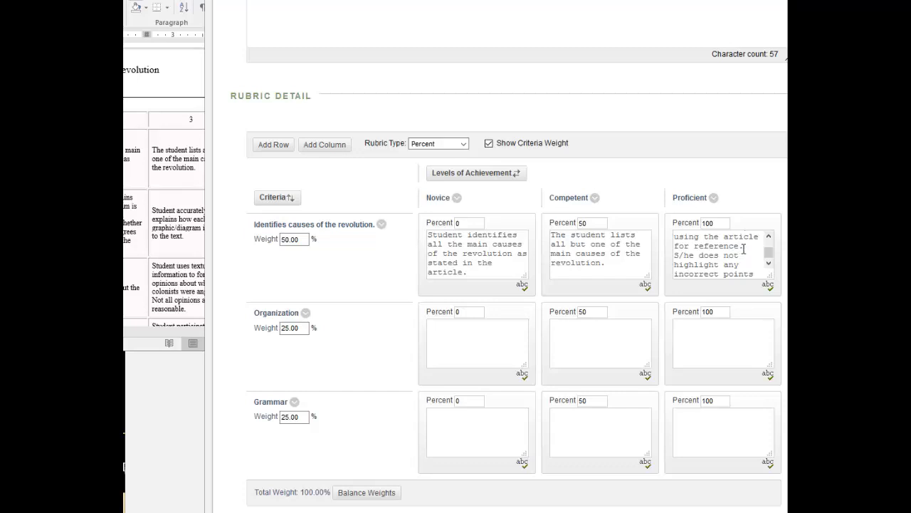
click(169, 244)
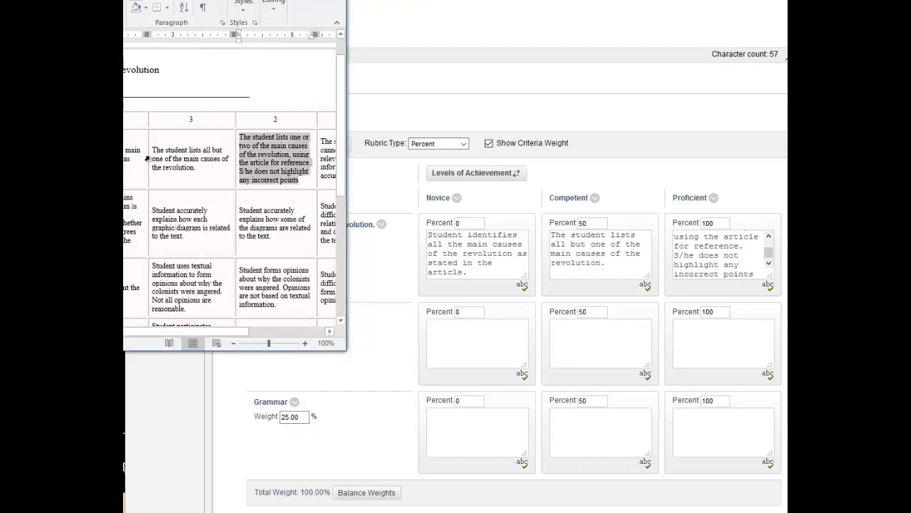
mouse_move(346, 204)
drag(346, 205, 235, 171)
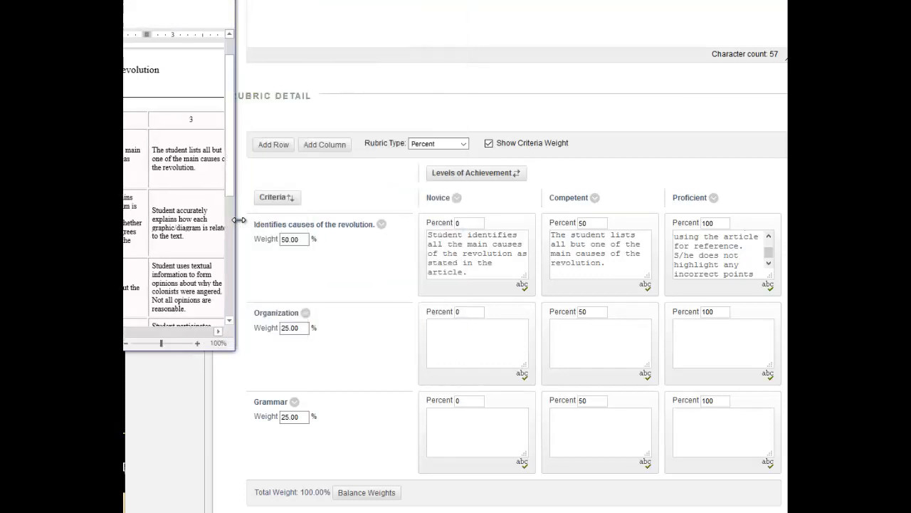
click(334, 148)
click(333, 146)
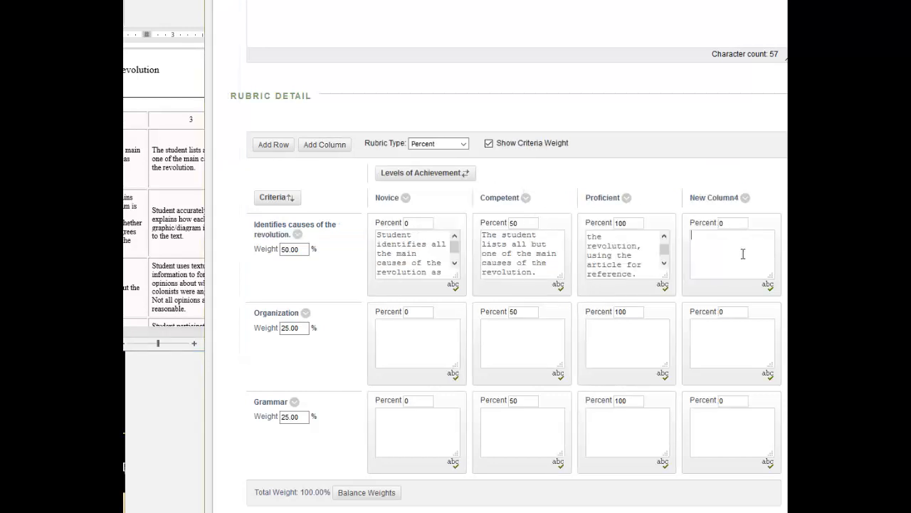
click(746, 198)
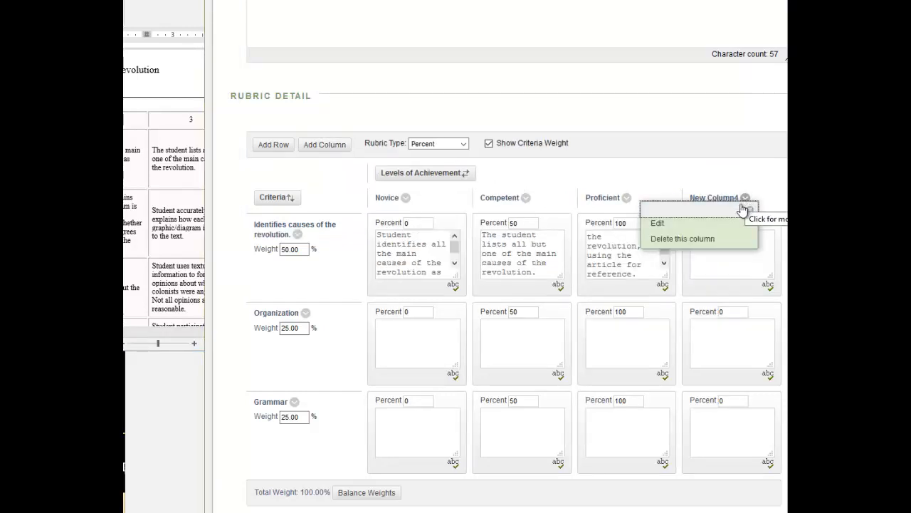
click(666, 238)
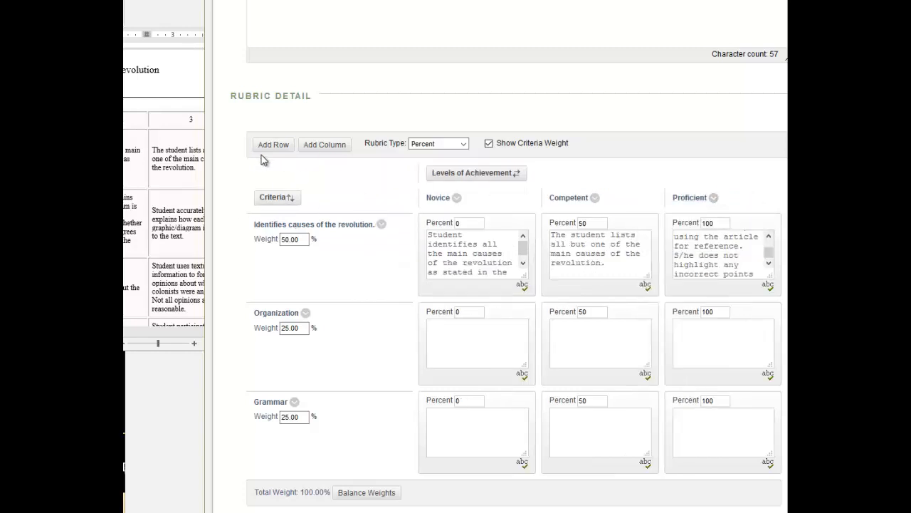
- Add a fourth achievement level column to the rubric and enter "Non Performance" as its name
click(335, 150)
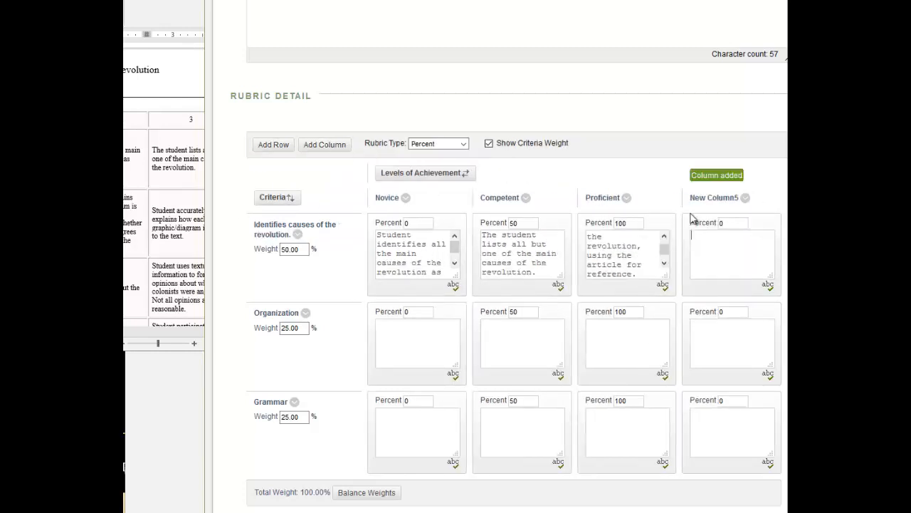
click(746, 199)
click(666, 225)
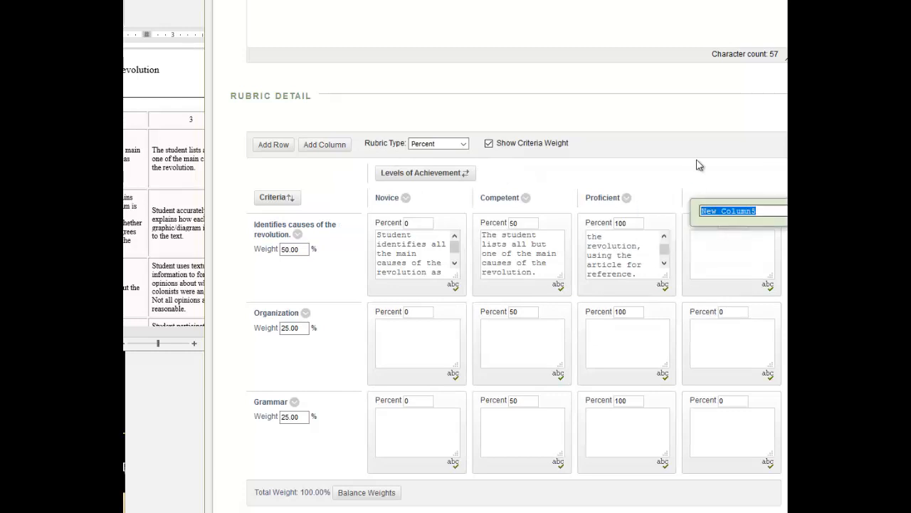
text(Non Pe)
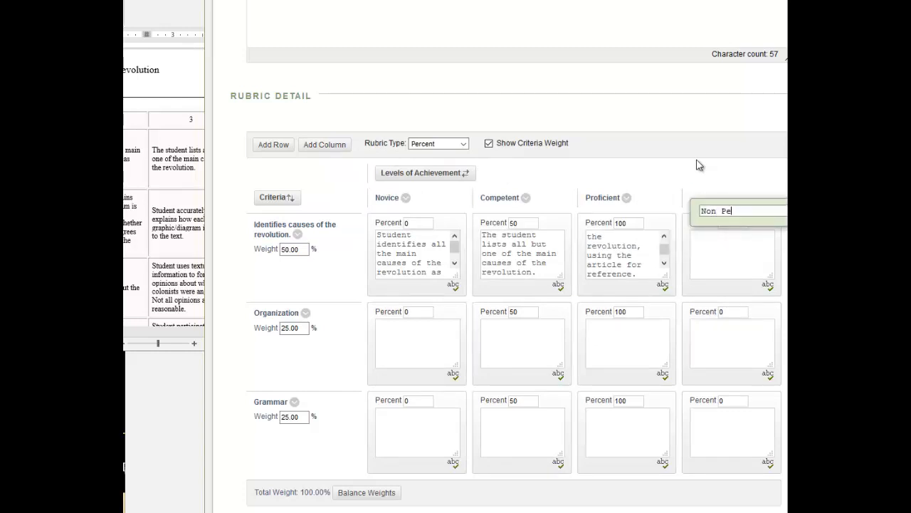
text(rformance)
- Copy the level 1 causes description from the Word rubric into the first criterion's Non Performance cell and save the column name
click(161, 259)
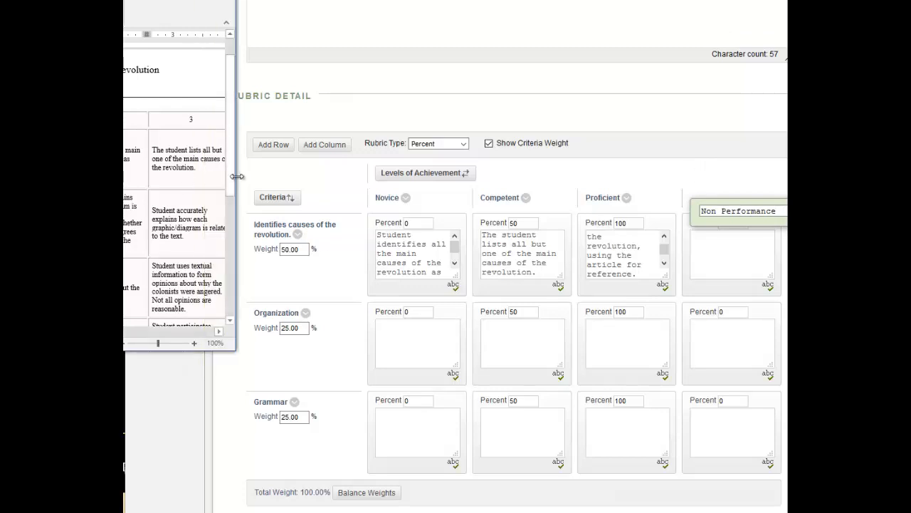
drag(233, 179, 488, 153)
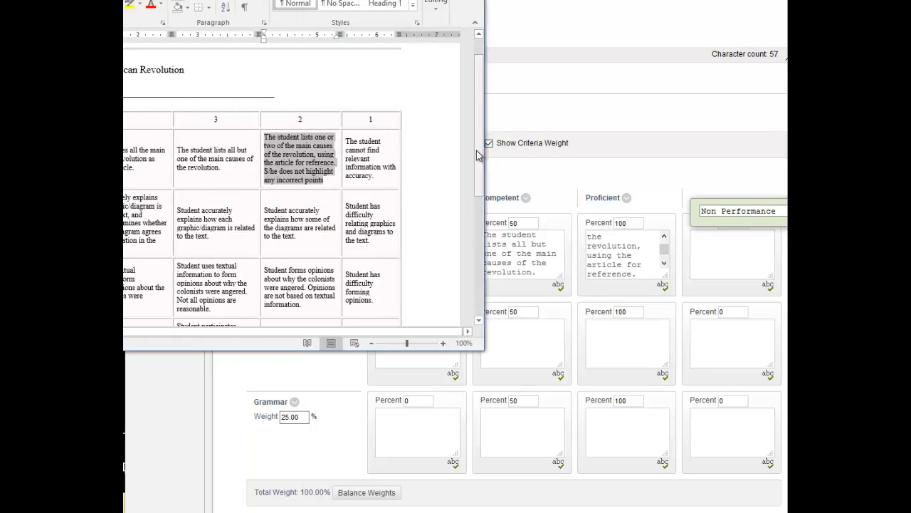
triple_click(376, 170)
key(ctrl+c)
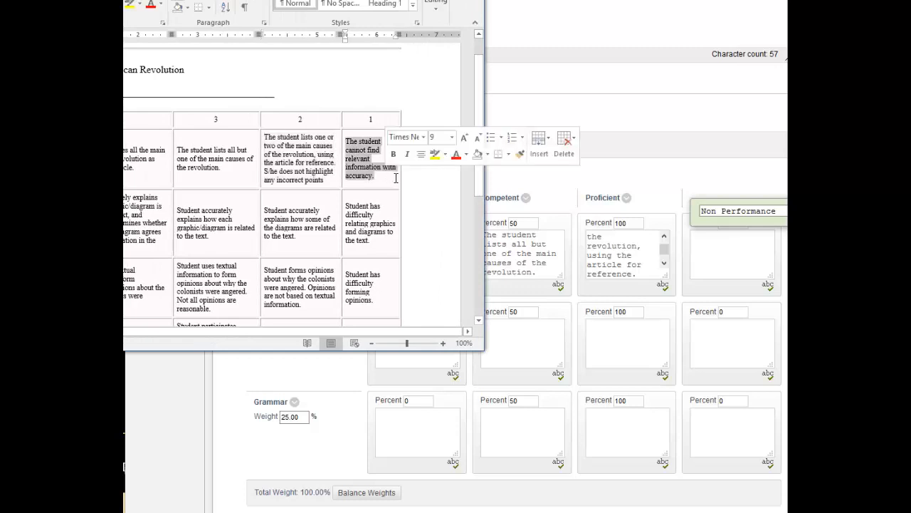
click(698, 252)
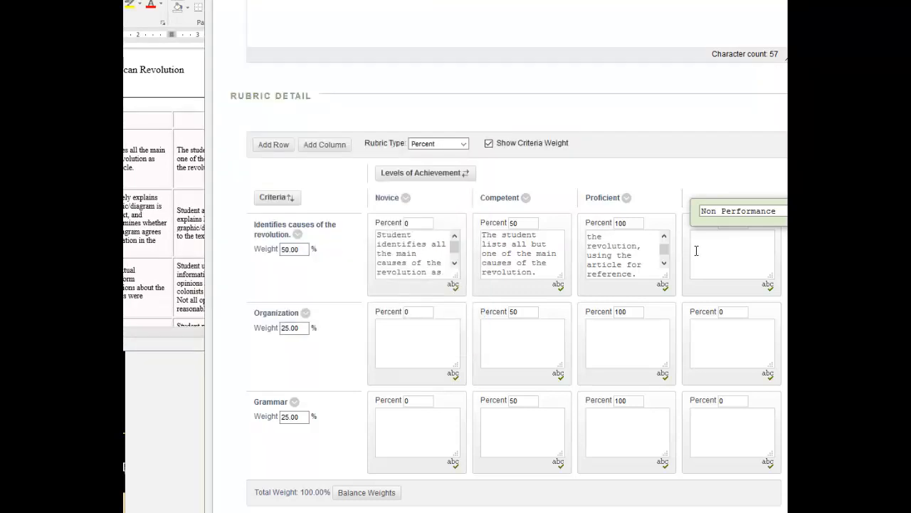
key(ctrl+v)
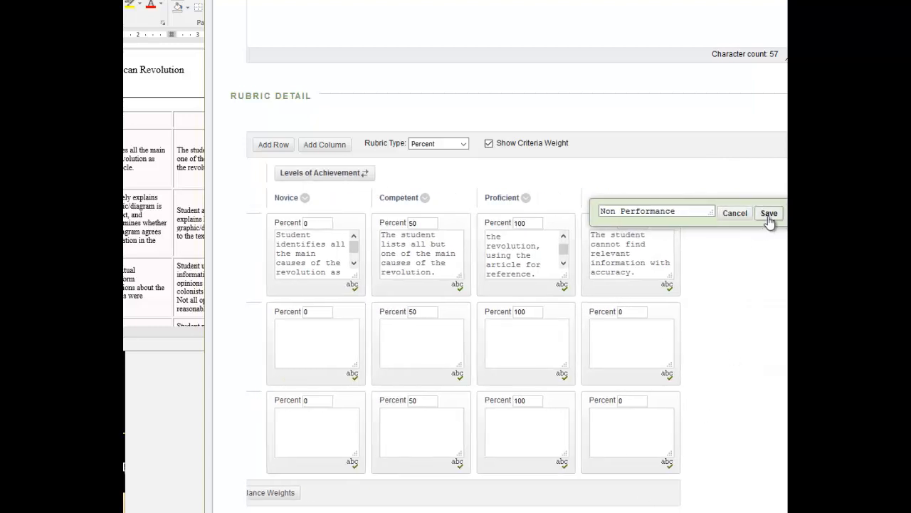
click(768, 217)
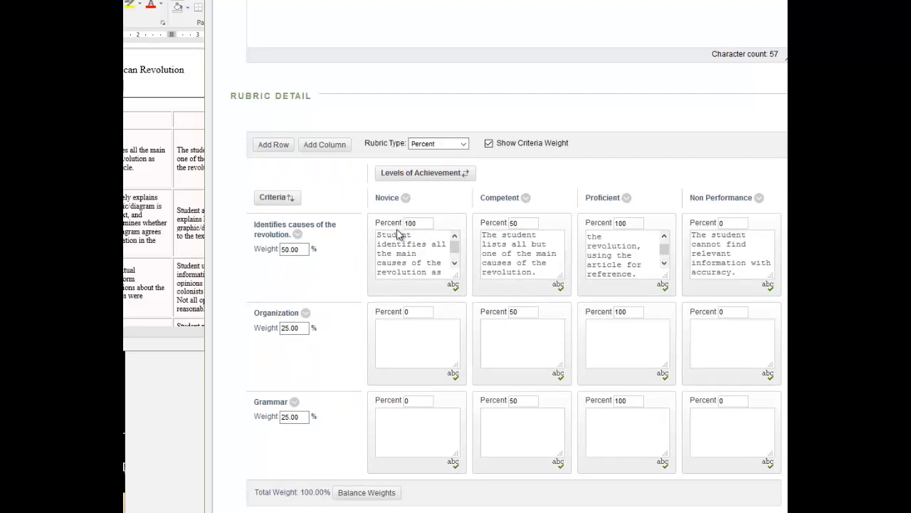
- Set the first criterion's percentages to 100 for Novice, 90 for Competent and 75 for Proficient
double_click(514, 223)
double_click(621, 223)
text(75)
- Rename the Organization criterion to "Relates Graphics to Text"
drag(255, 224, 334, 263)
click(335, 263)
click(153, 283)
drag(124, 206, 124, 238)
click(688, 308)
click(304, 312)
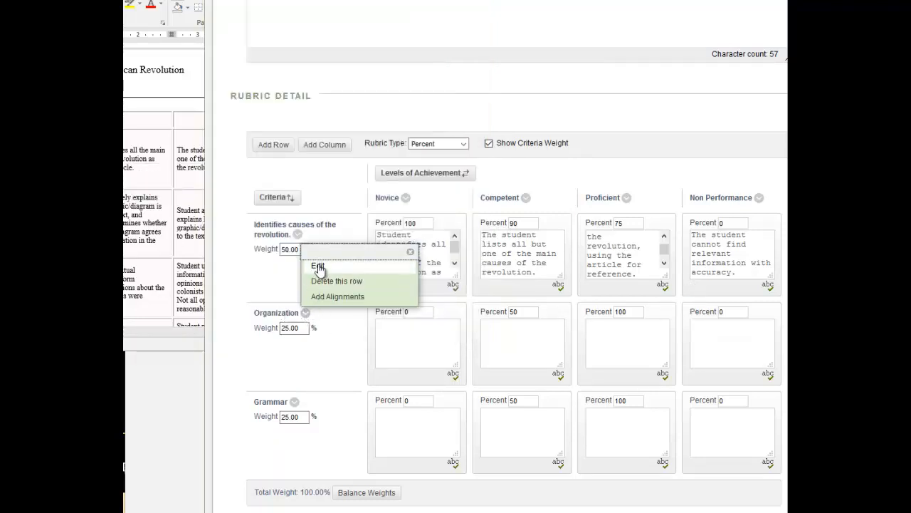
click(318, 265)
text(Text)
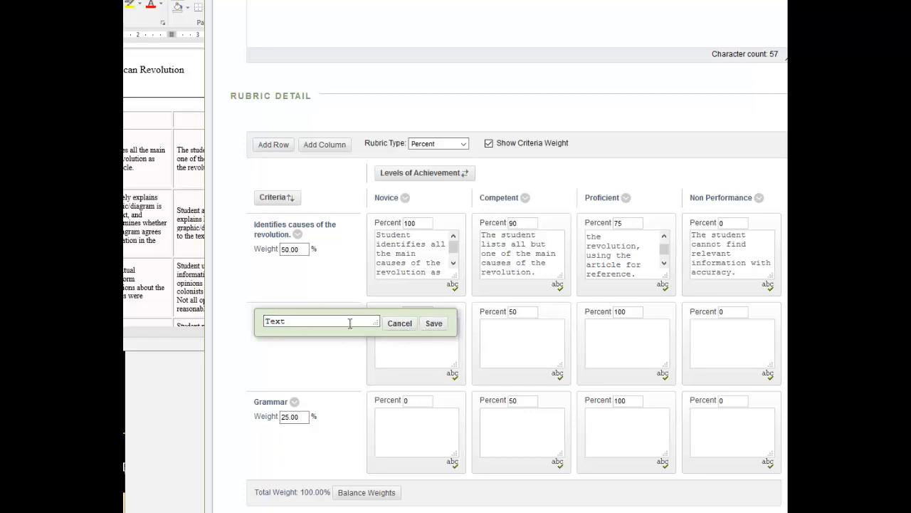
click(435, 324)
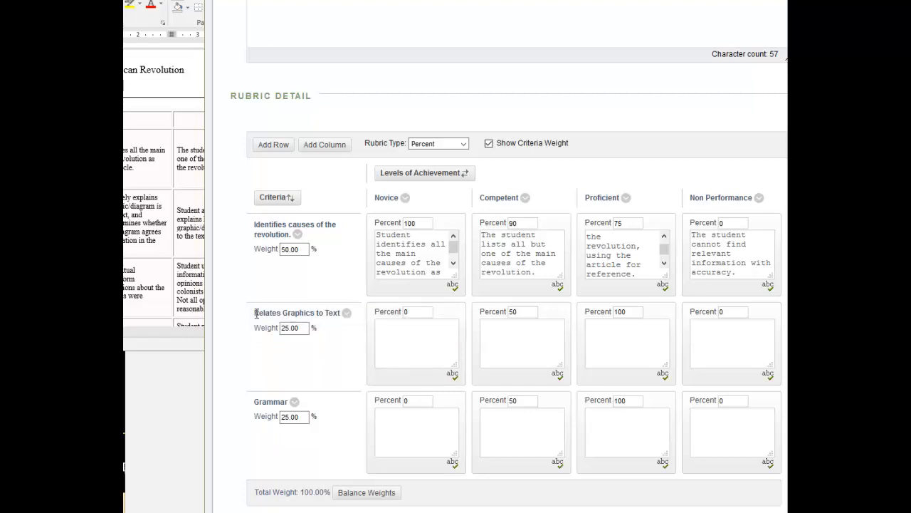
- Copy the level 4 description of explaining graphics and diagrams from the Word rubric into the second criterion's Novice cell
click(145, 245)
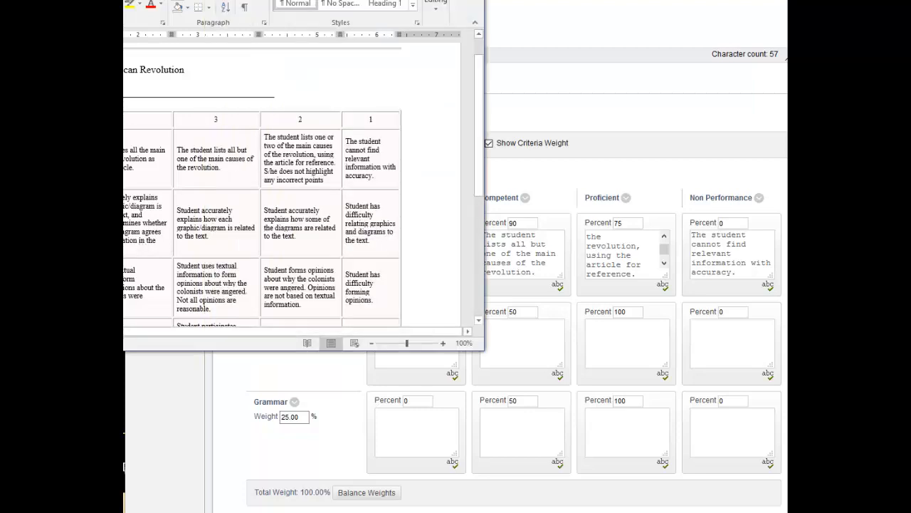
drag(92, 197, 130, 248)
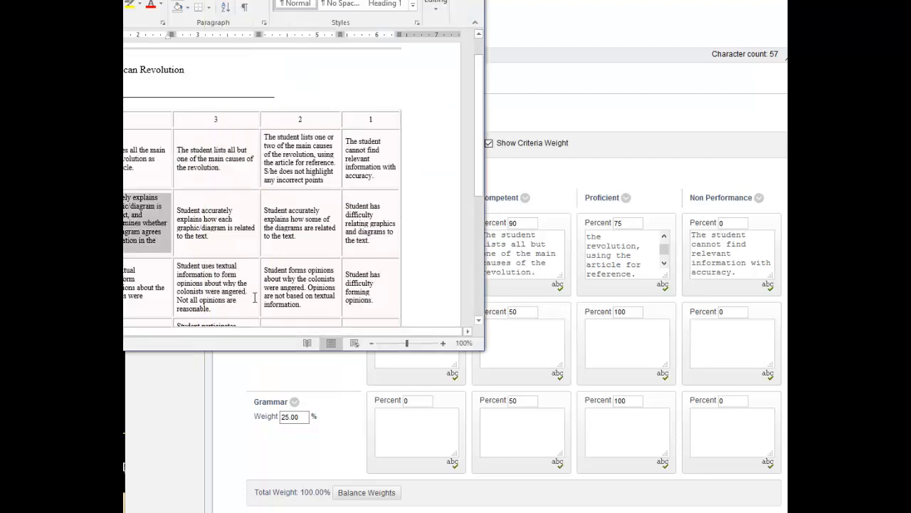
click(410, 361)
click(433, 366)
key(ctrl+v)
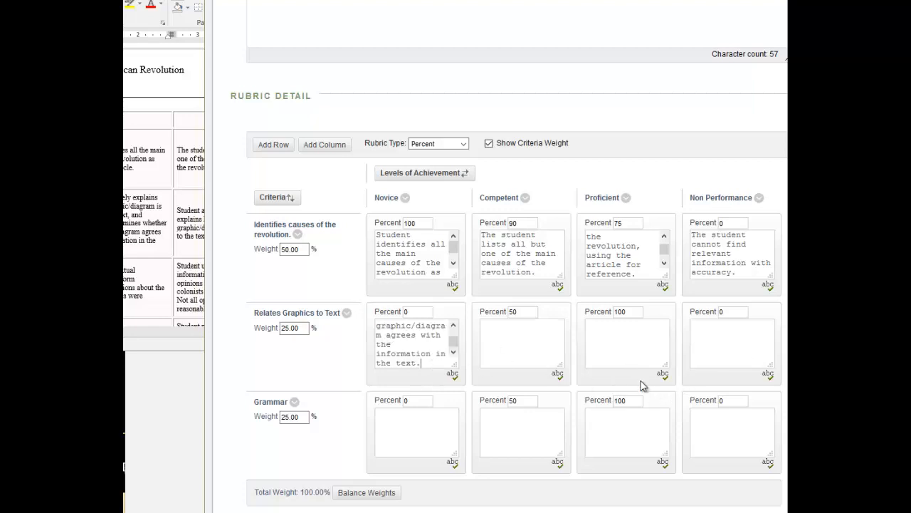
- Submit the Summative Rubric to attach it to the assignment, leaving the remaining cells blank
scroll(634, 380, down, 1)
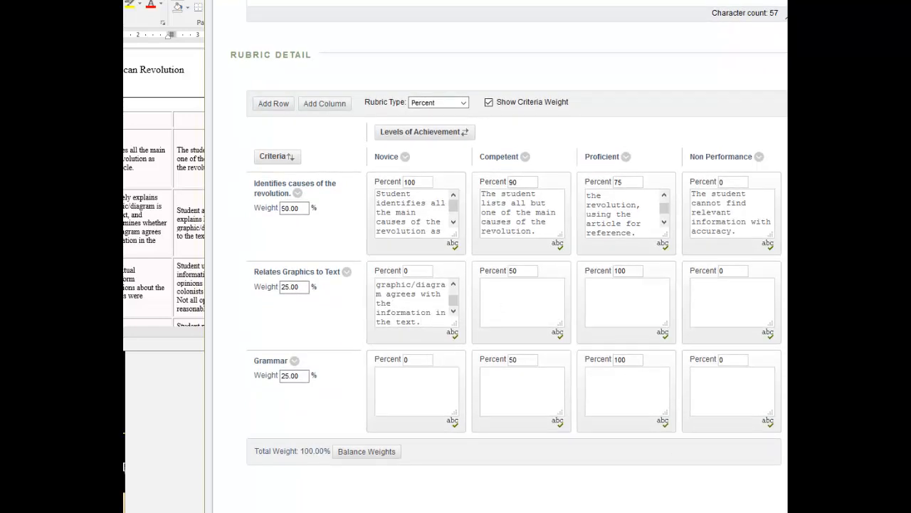
scroll(613, 392, up, 6)
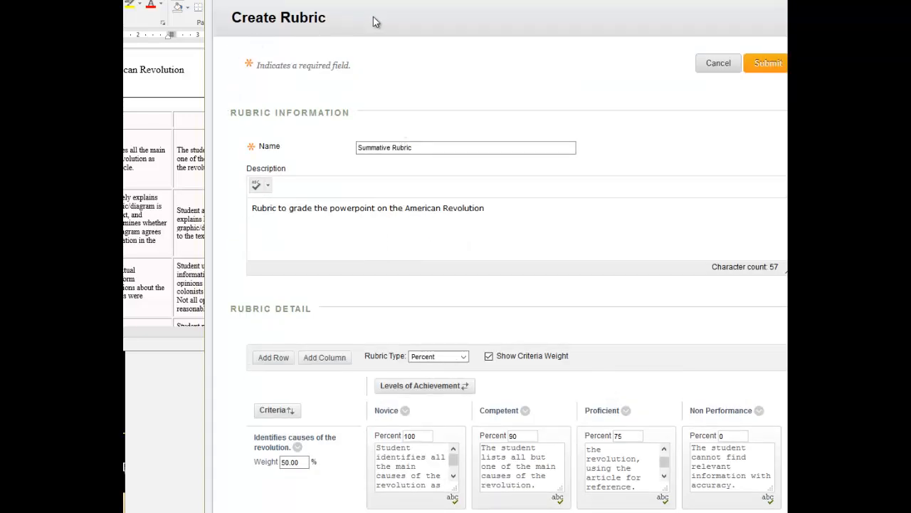
click(768, 63)
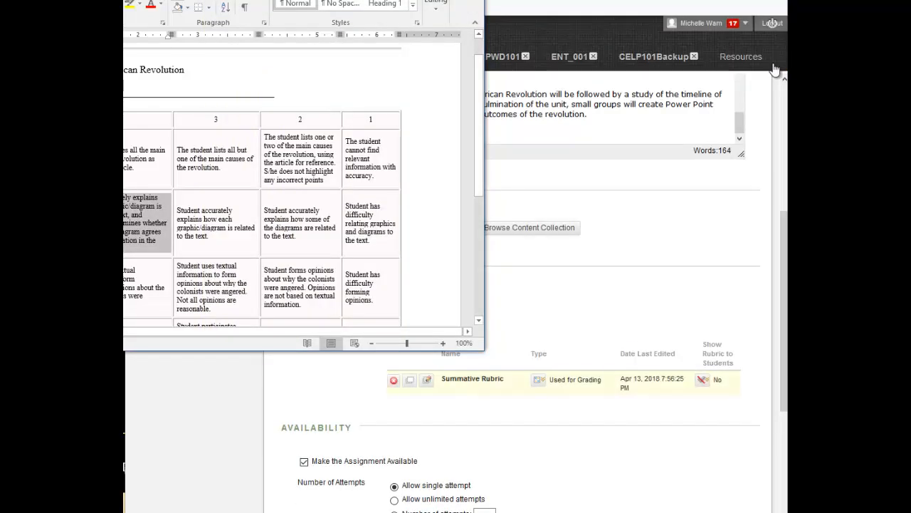
- Allow unlimited attempts for the Summative Assessment and submit the assignment
click(683, 252)
scroll(576, 192, up, 7)
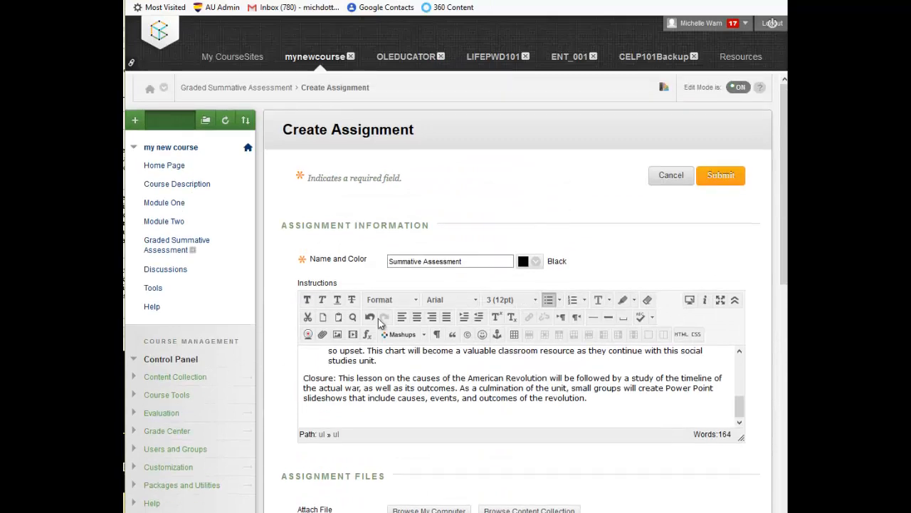
scroll(594, 330, down, 5)
scroll(595, 330, down, 3)
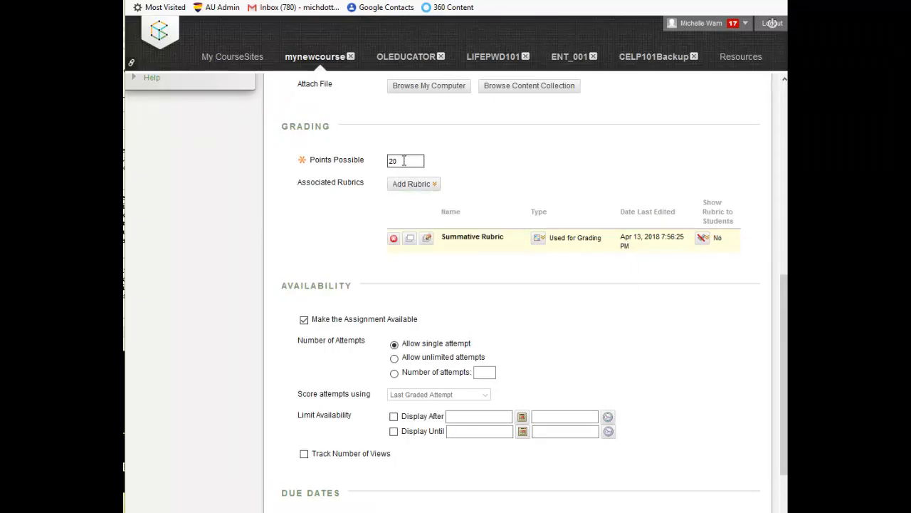
click(394, 359)
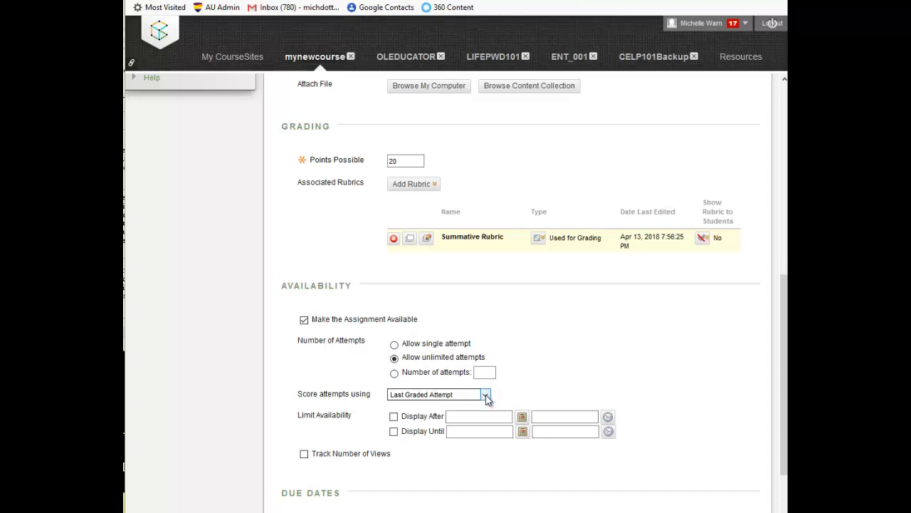
scroll(552, 385, down, 4)
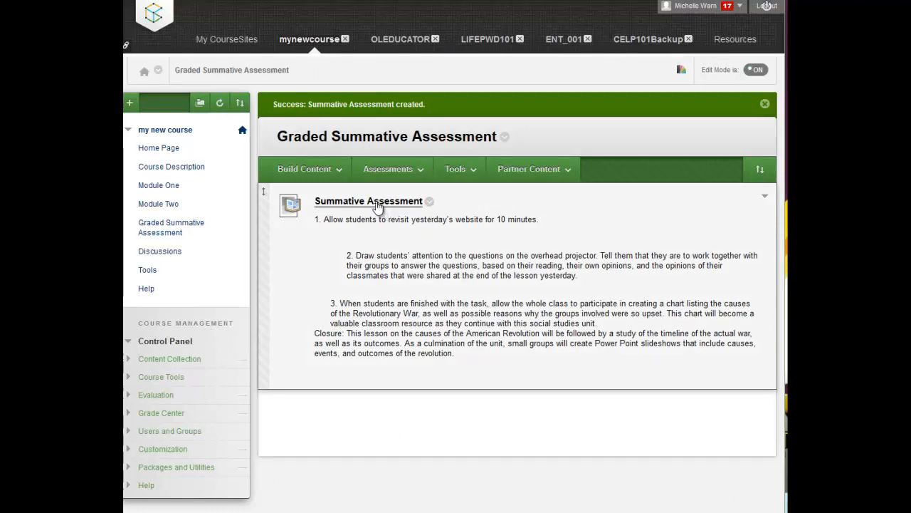
- Preview the Summative Assessment, examine its points, instructions and submission options, and leave the preview without submitting
click(377, 205)
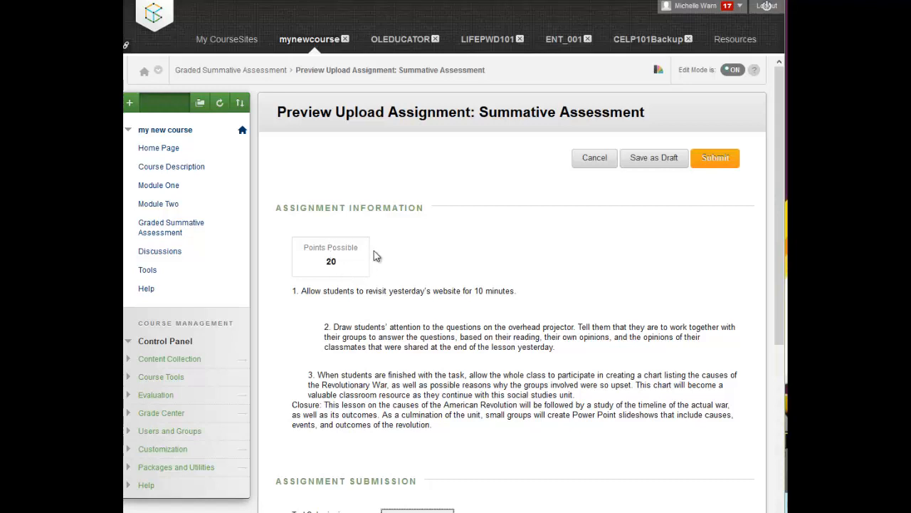
scroll(554, 365, down, 2)
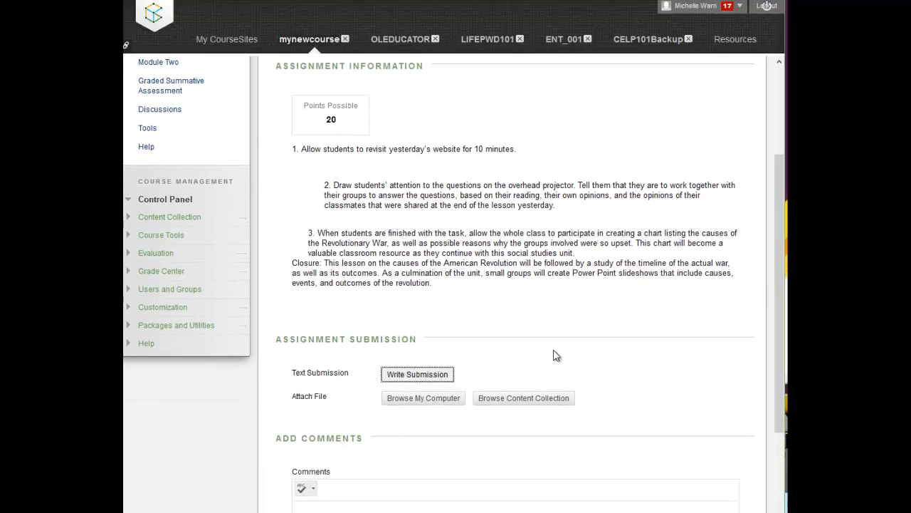
scroll(533, 320, down, 2)
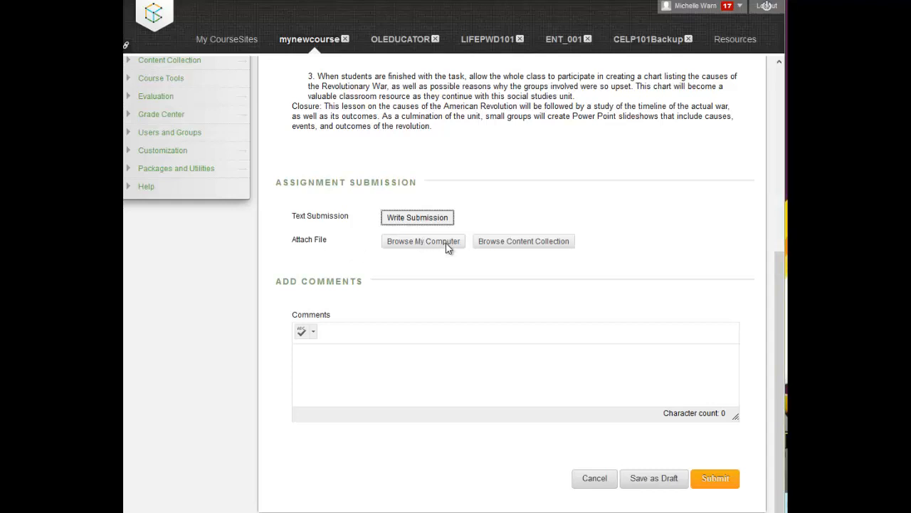
click(422, 374)
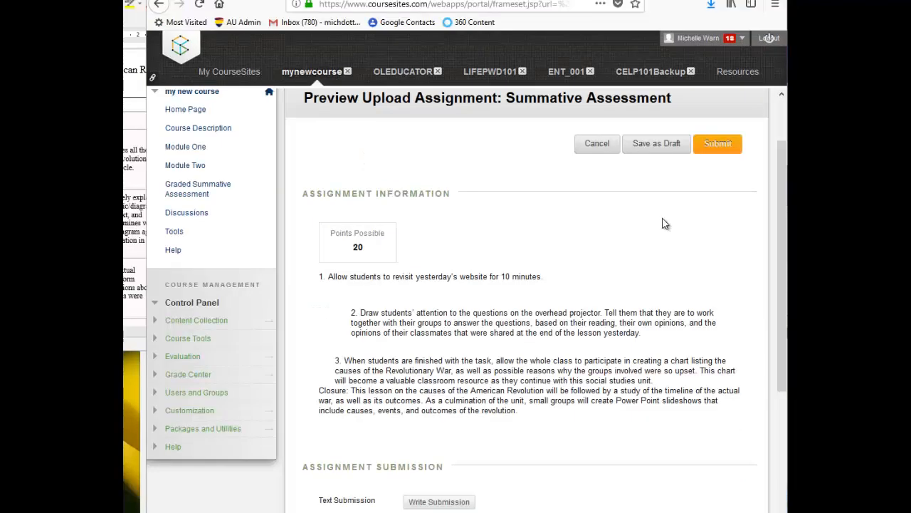
scroll(662, 224, down, 5)
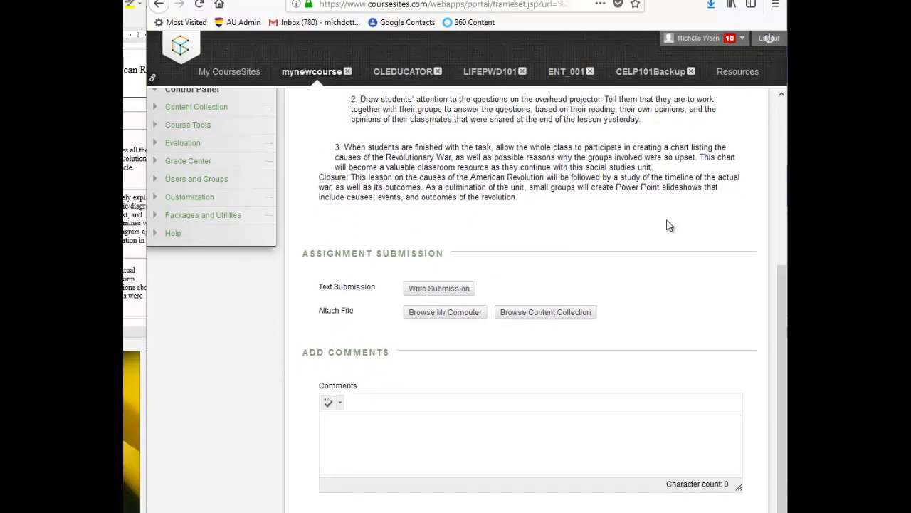
scroll(670, 226, down, 1)
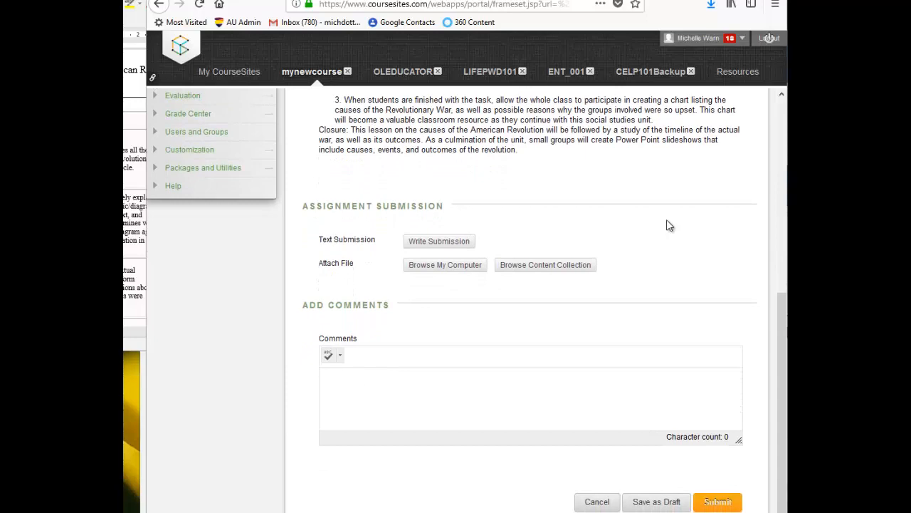
scroll(670, 225, up, 1)
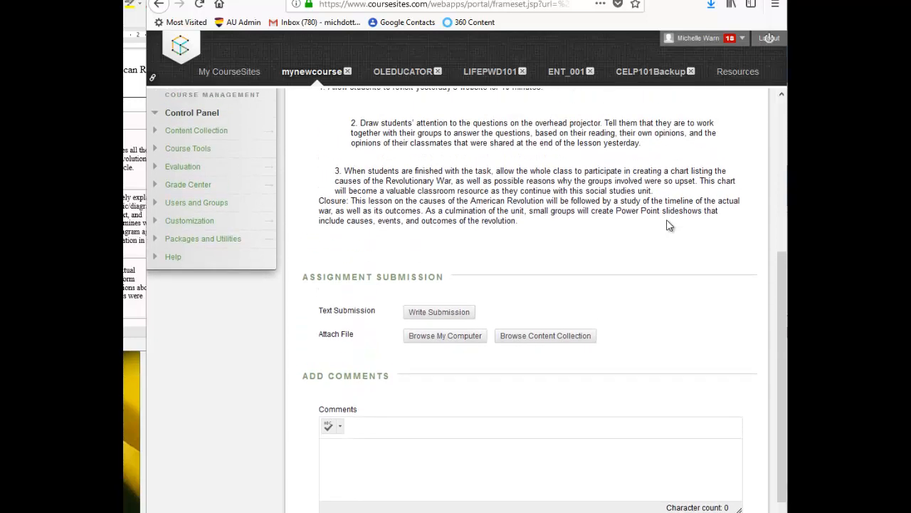
scroll(668, 224, up, 3)
click(598, 170)
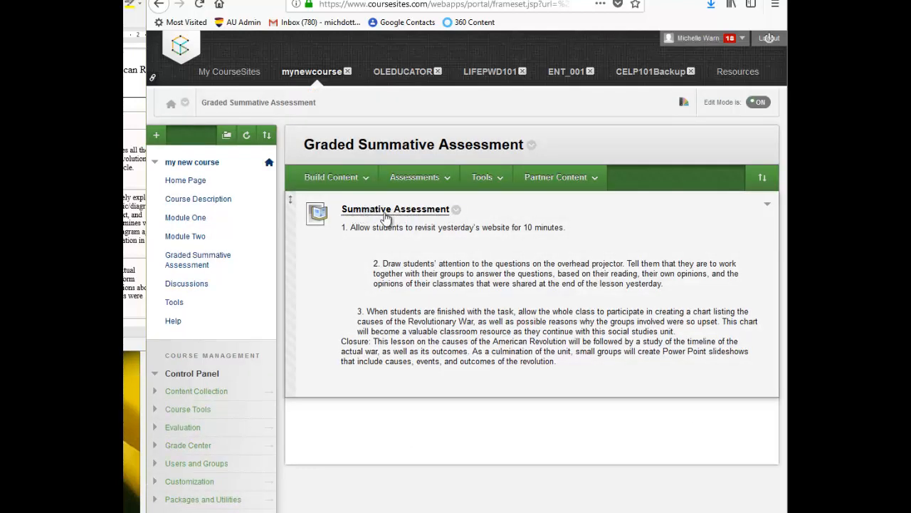
- Edit the Summative Assessment to show the Summative Rubric to students as Yes (With Rubric Scores), and submit the change
click(457, 211)
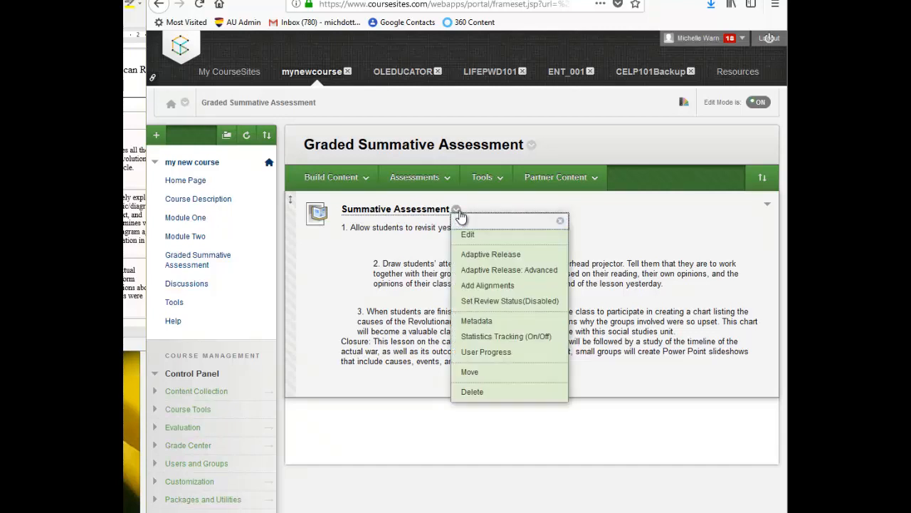
click(468, 235)
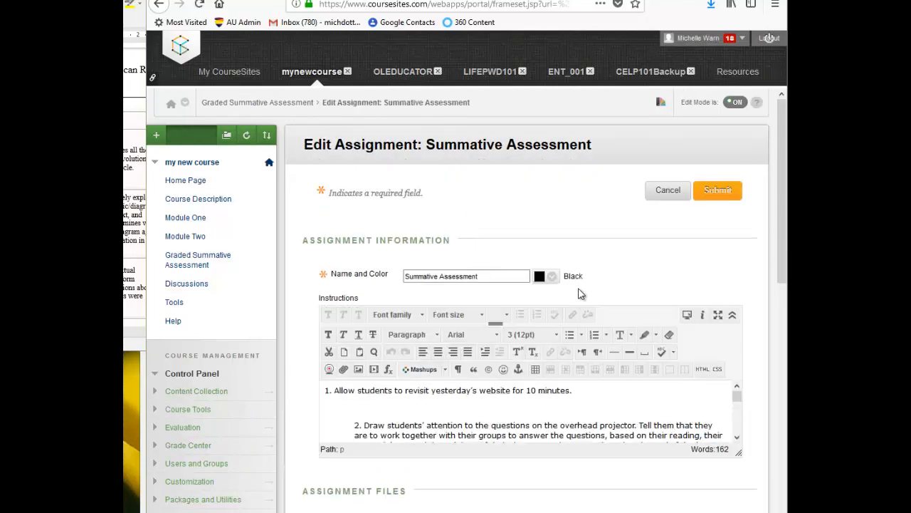
scroll(579, 294, down, 10)
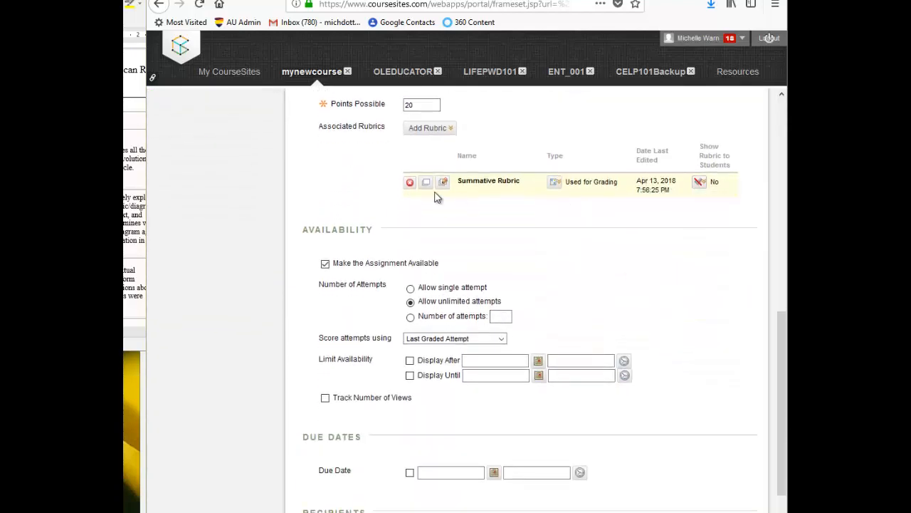
mouse_move(703, 187)
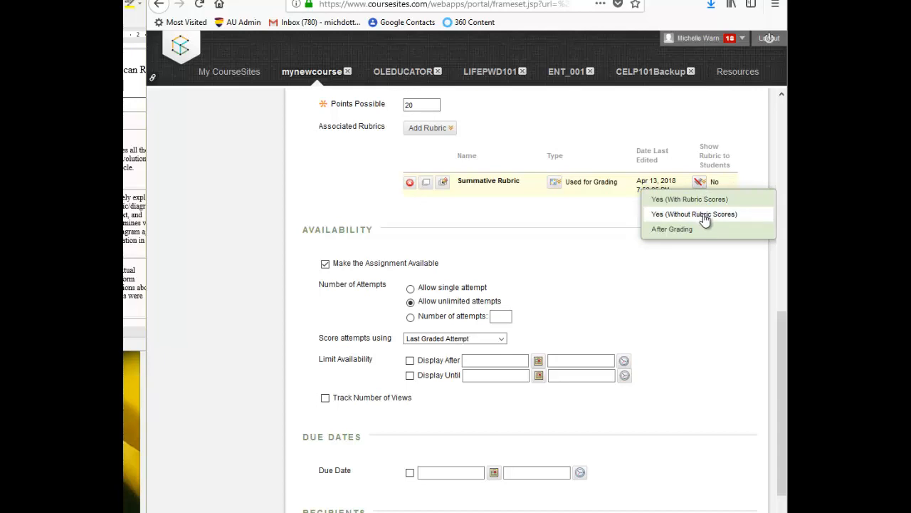
click(701, 200)
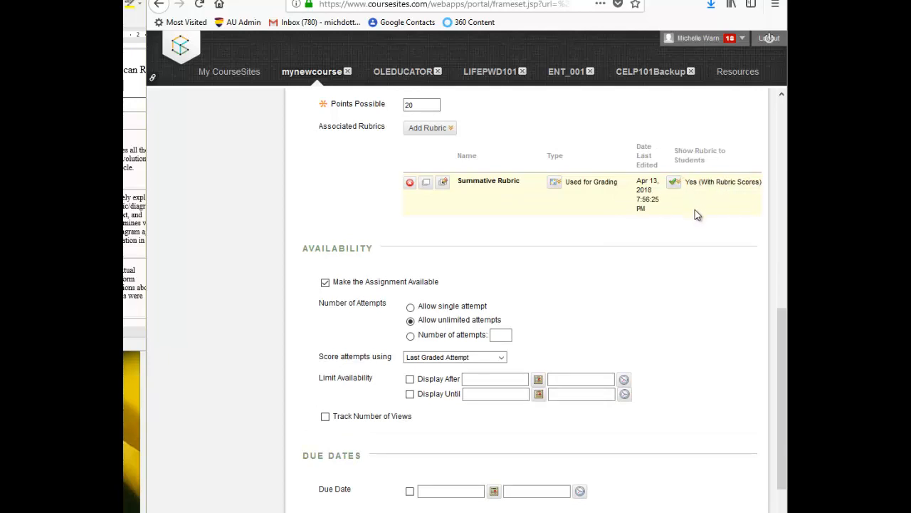
scroll(695, 210, up, 2)
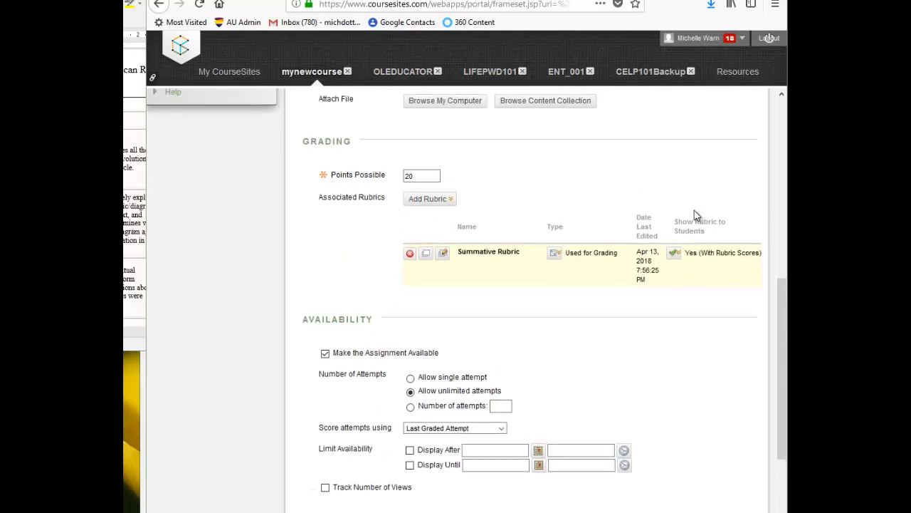
scroll(694, 213, down, 5)
click(717, 512)
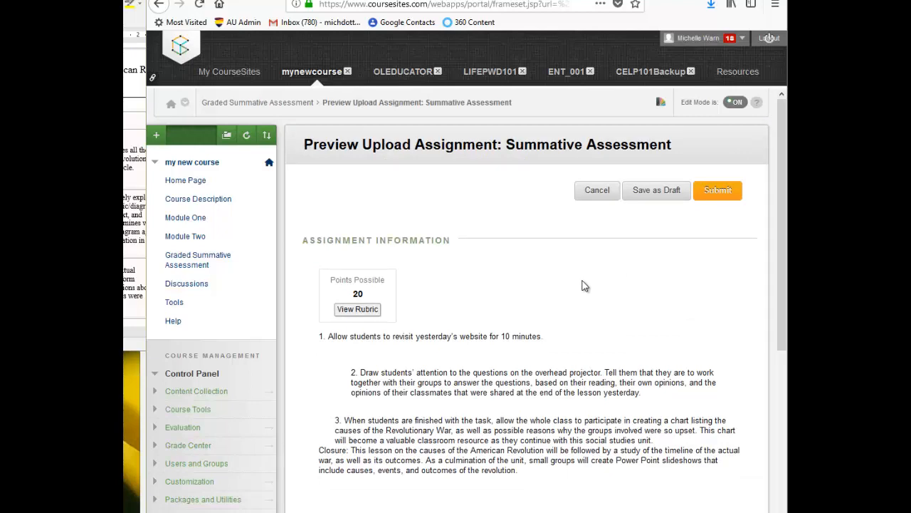
- View the Summative Rubric from the assignment preview, close it, and review the preview's instructions, submission options and comments section
scroll(582, 286, down, 2)
click(358, 240)
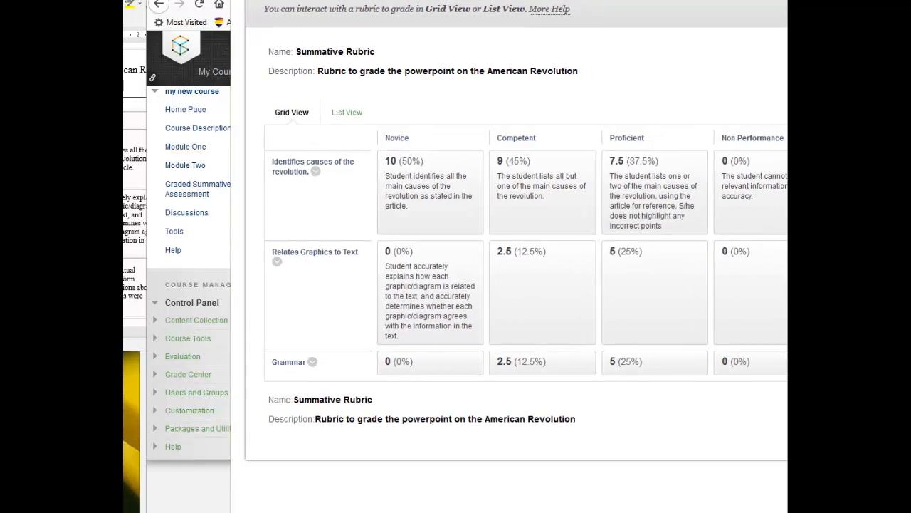
drag(801, 0, 786, 0)
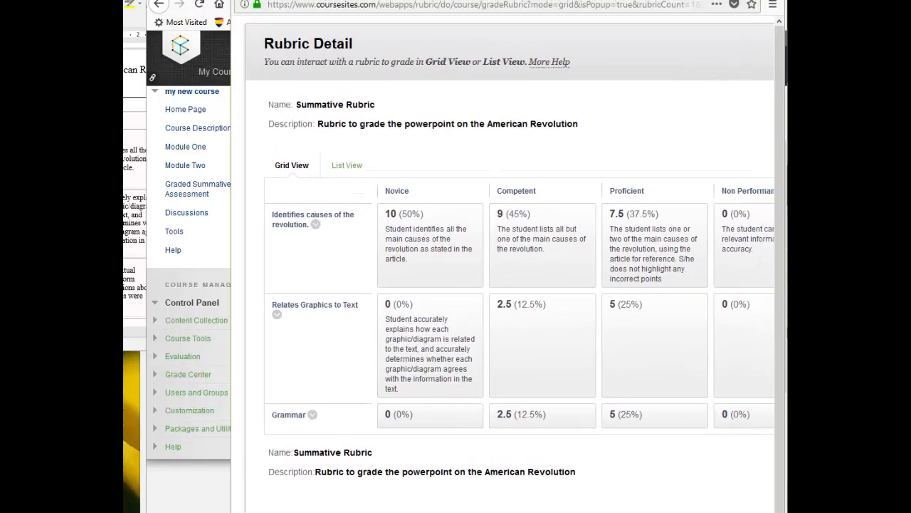
scroll(502, 267, right, 2)
scroll(502, 268, left, 2)
drag(410, 1, 910, 44)
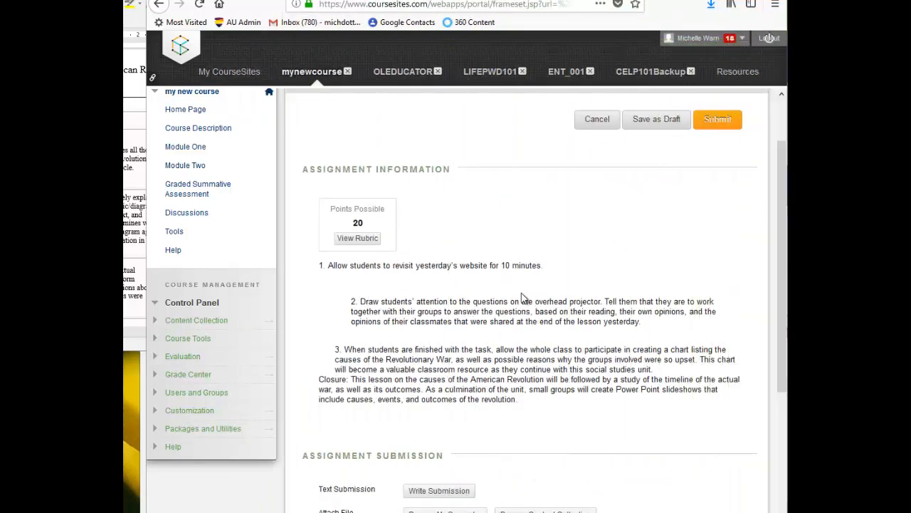
scroll(584, 206, down, 4)
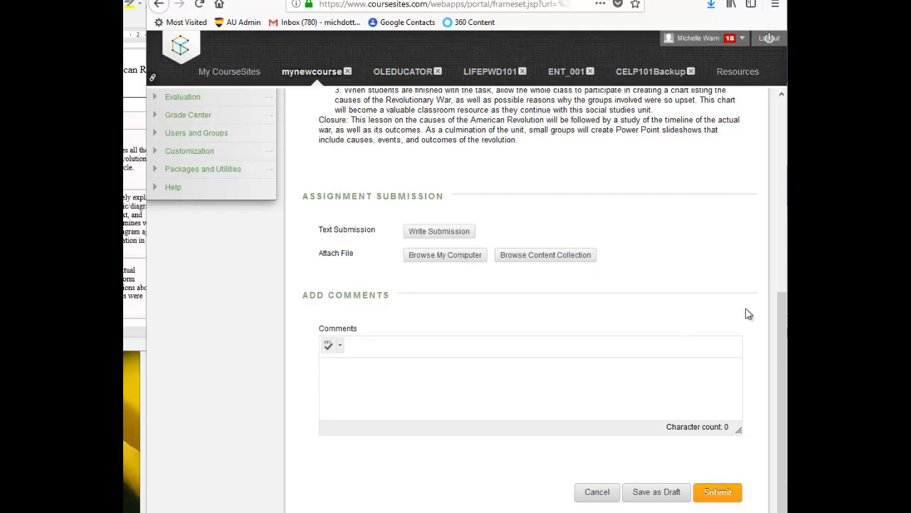
scroll(590, 189, up, 2)
scroll(590, 186, up, 3)
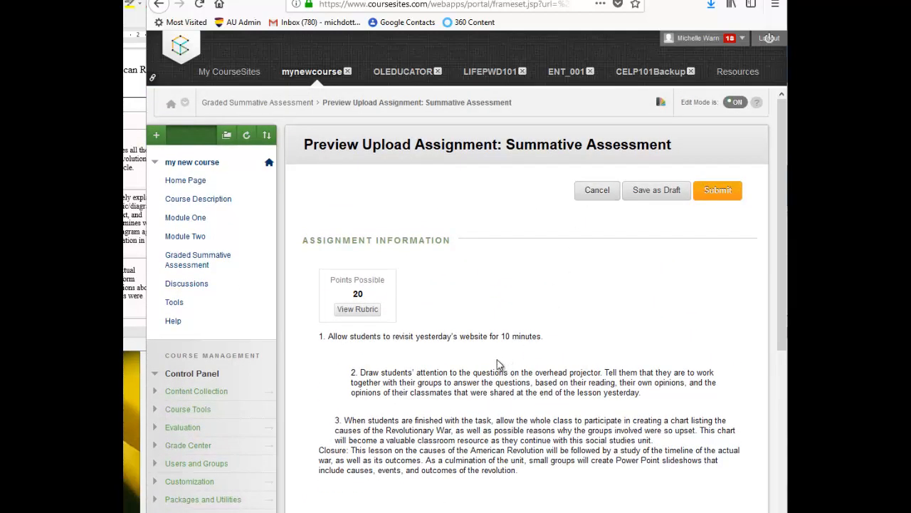
- Open the Full Grade Center, widen the browser window, and locate the Summative Assessment column among the grade columns
click(182, 448)
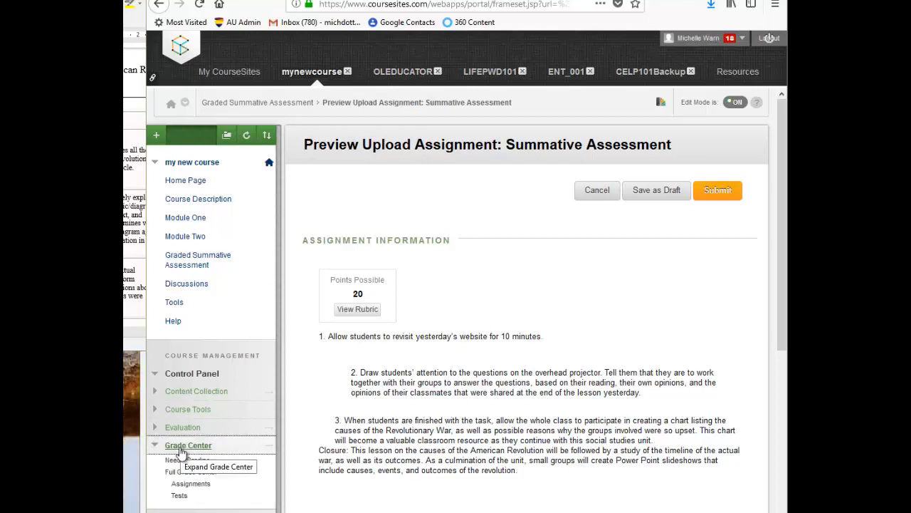
click(189, 472)
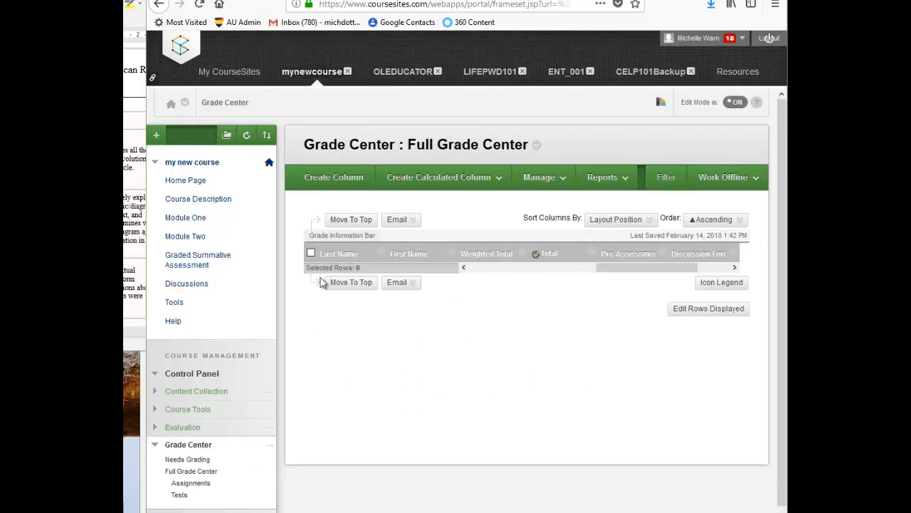
click(484, 271)
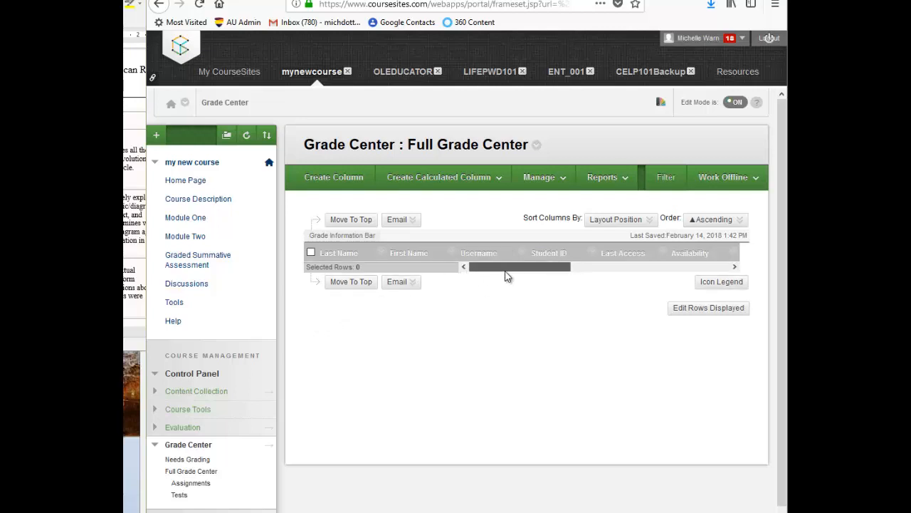
drag(506, 276, 577, 279)
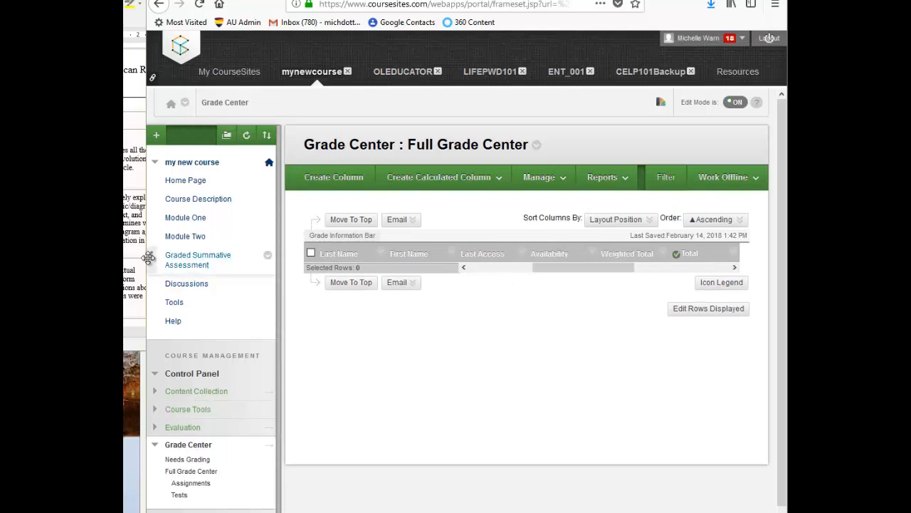
drag(149, 258, 134, 258)
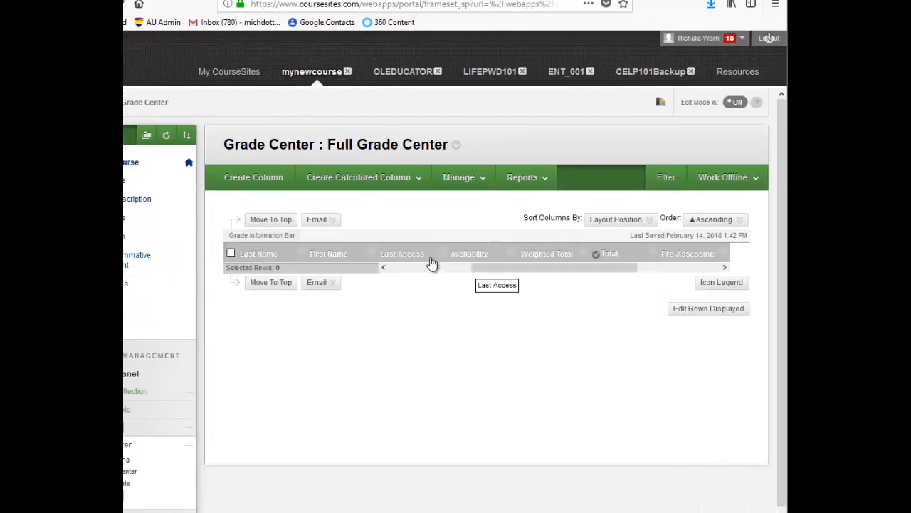
drag(628, 266, 669, 267)
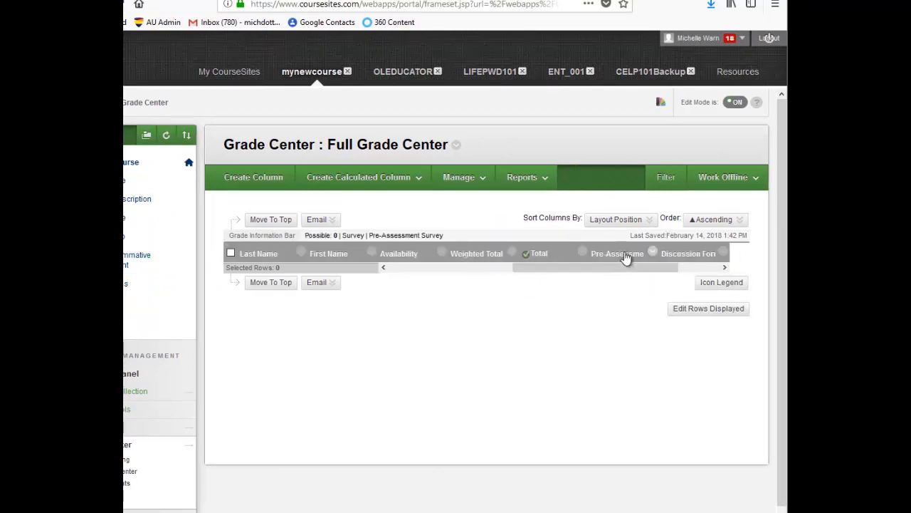
click(725, 268)
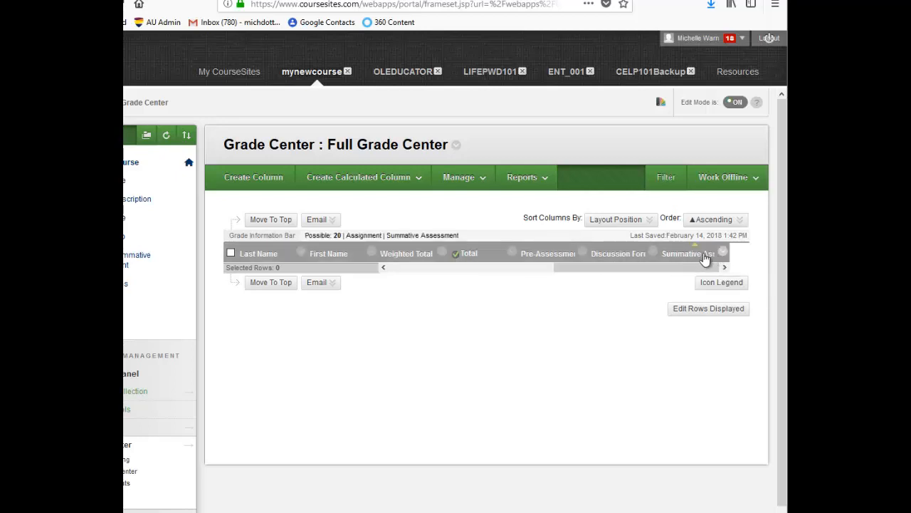
click(726, 267)
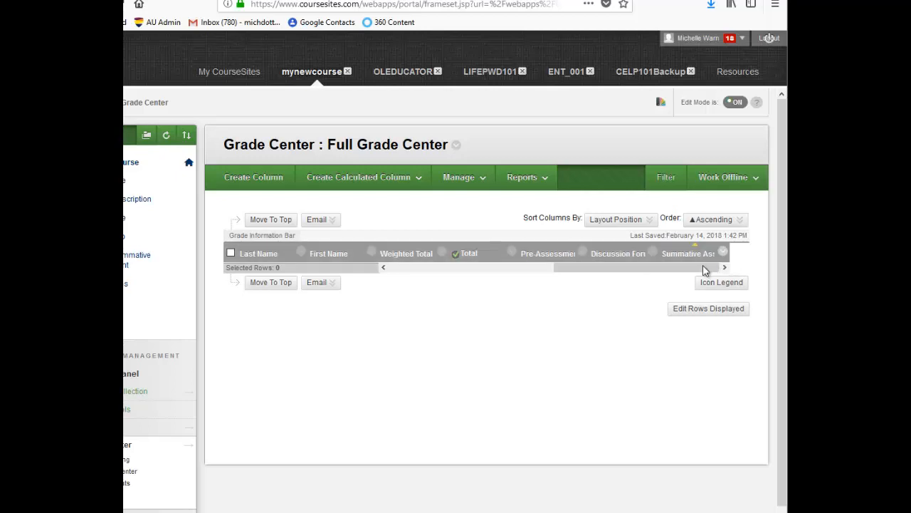